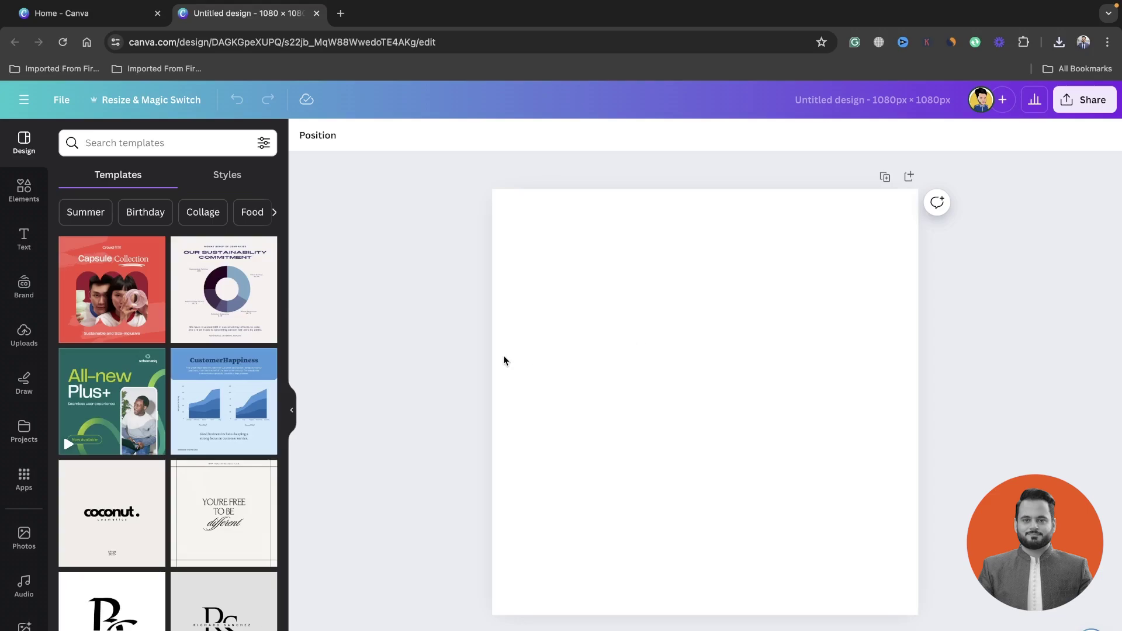
Step: Search the elements for "paris" and add the Eiffel Tower photo framed by green leaves and pink flowers
click(24, 190)
click(164, 146)
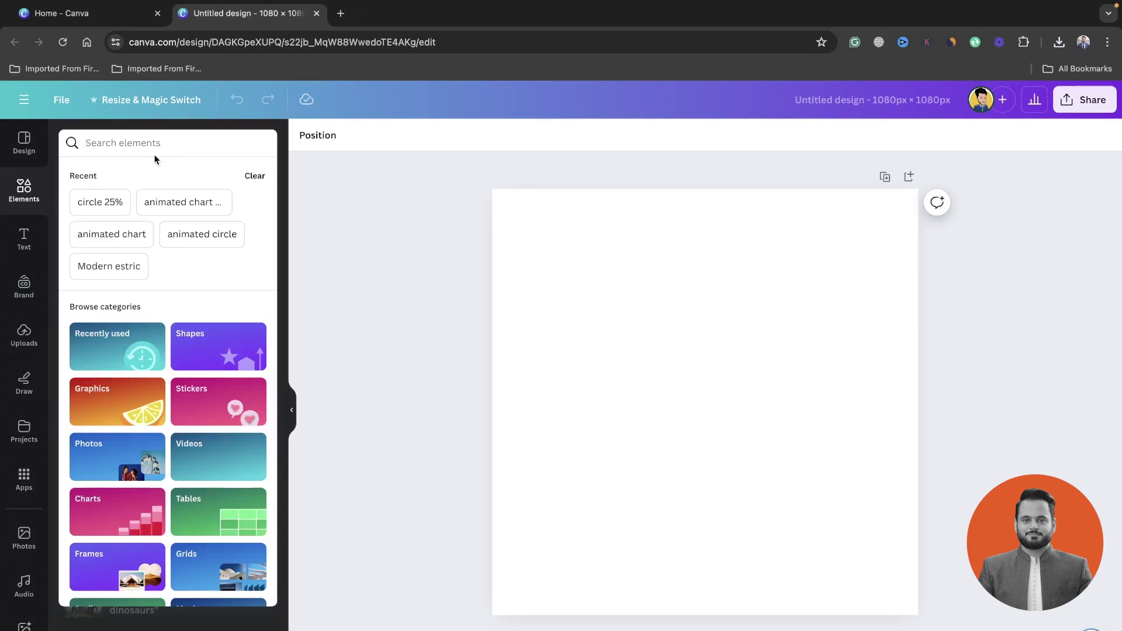
text(paris)
key(Return)
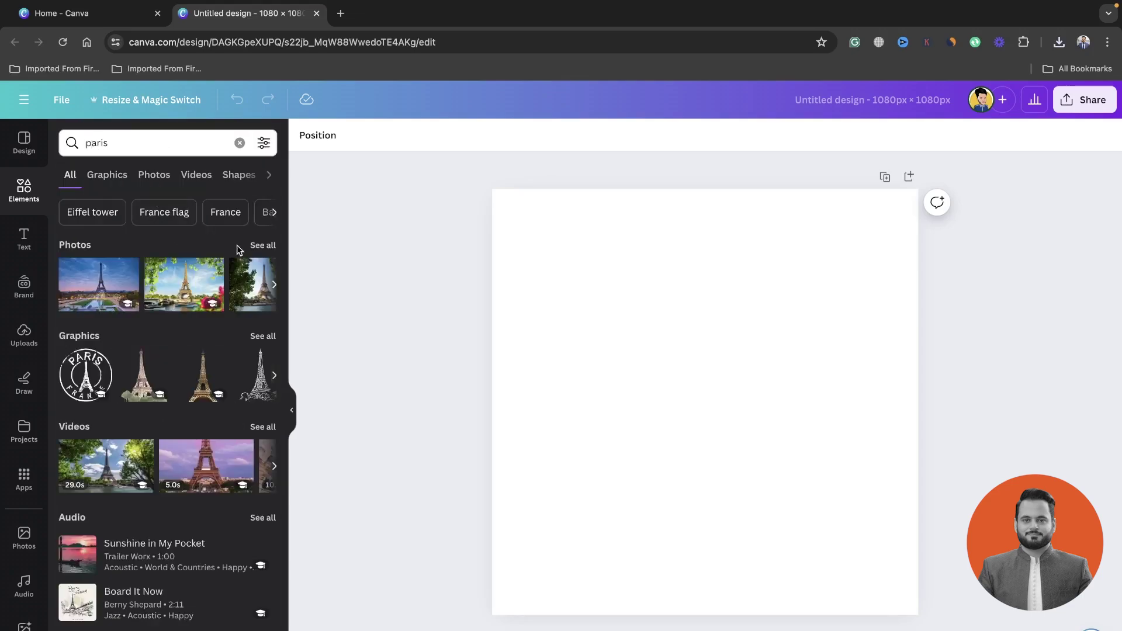
click(181, 288)
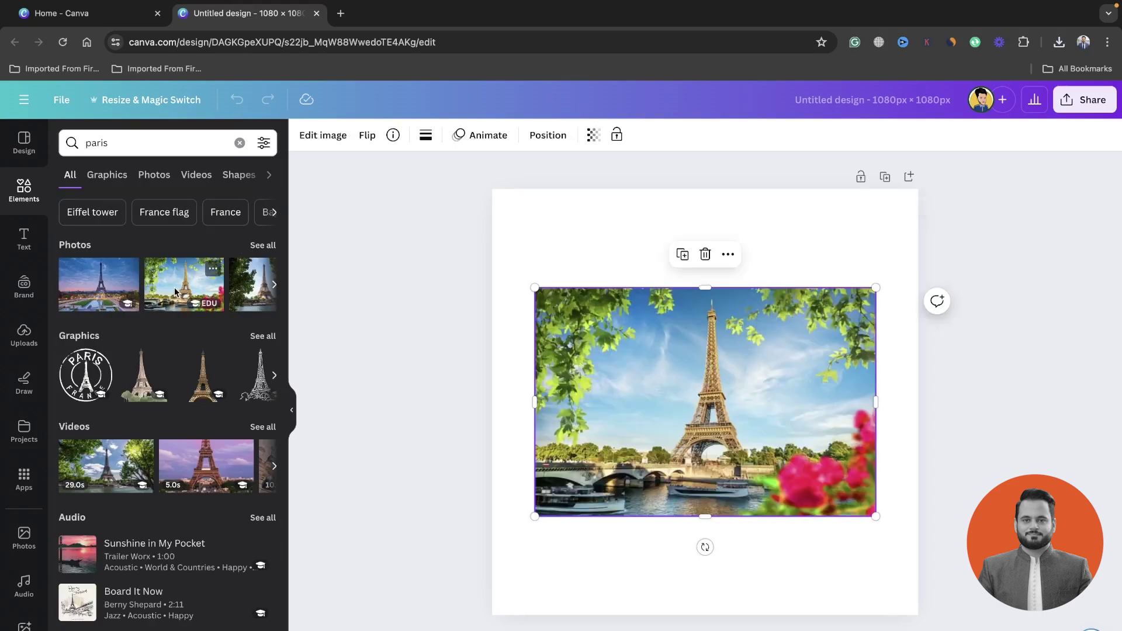
Step: Align the Eiffel Tower photo with the page's top-left corner and enlarge it to the full page width
drag(800, 412, 771, 347)
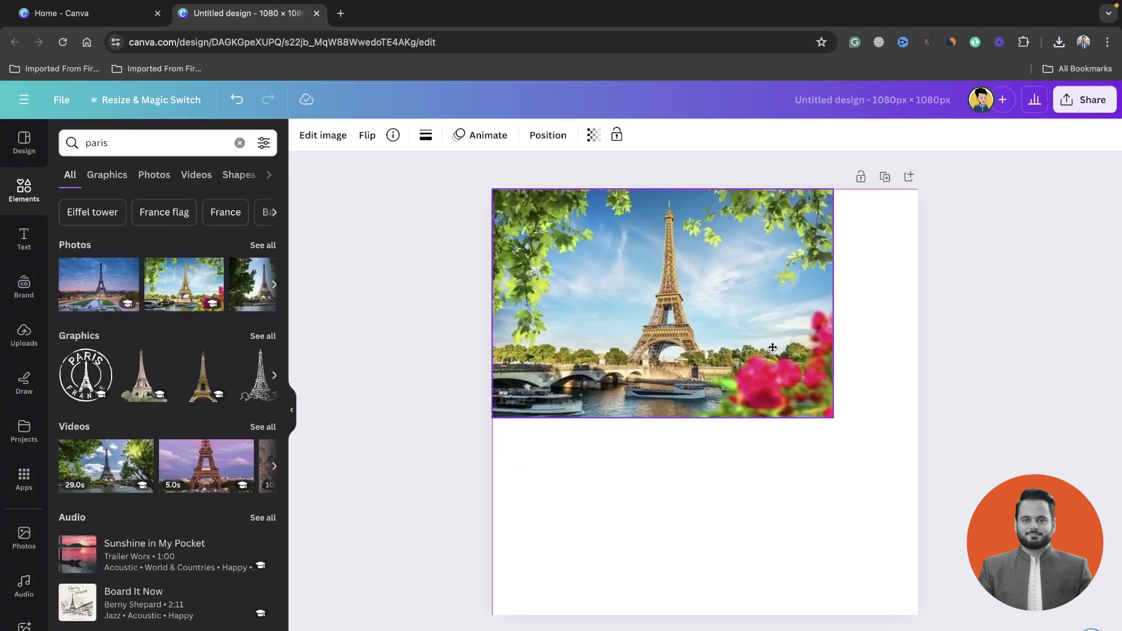
drag(834, 419, 930, 459)
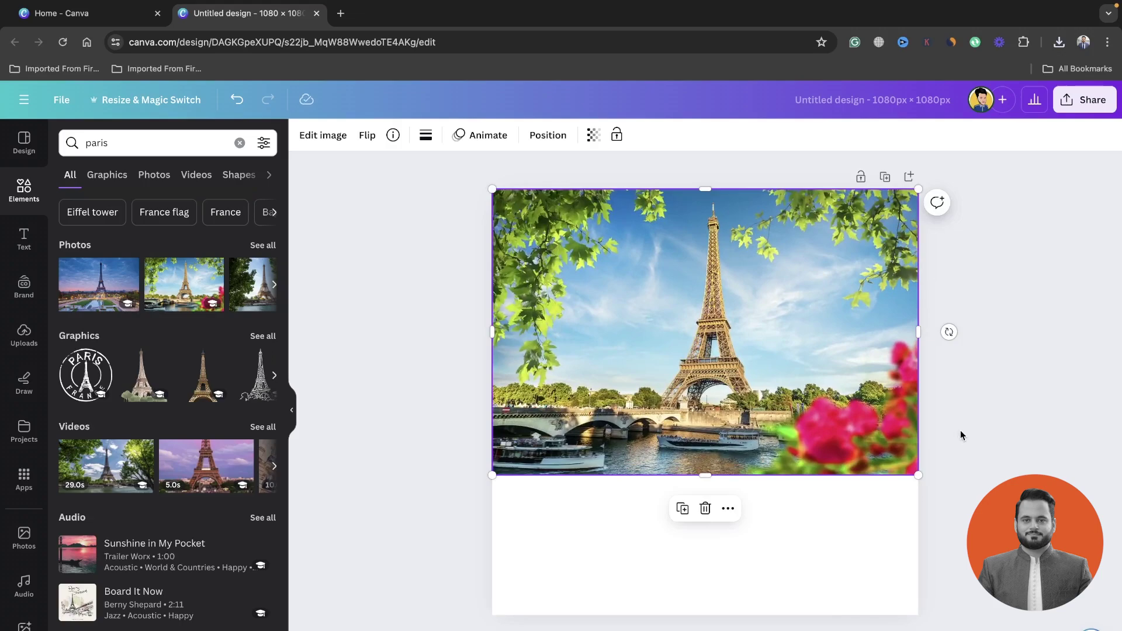
click(968, 436)
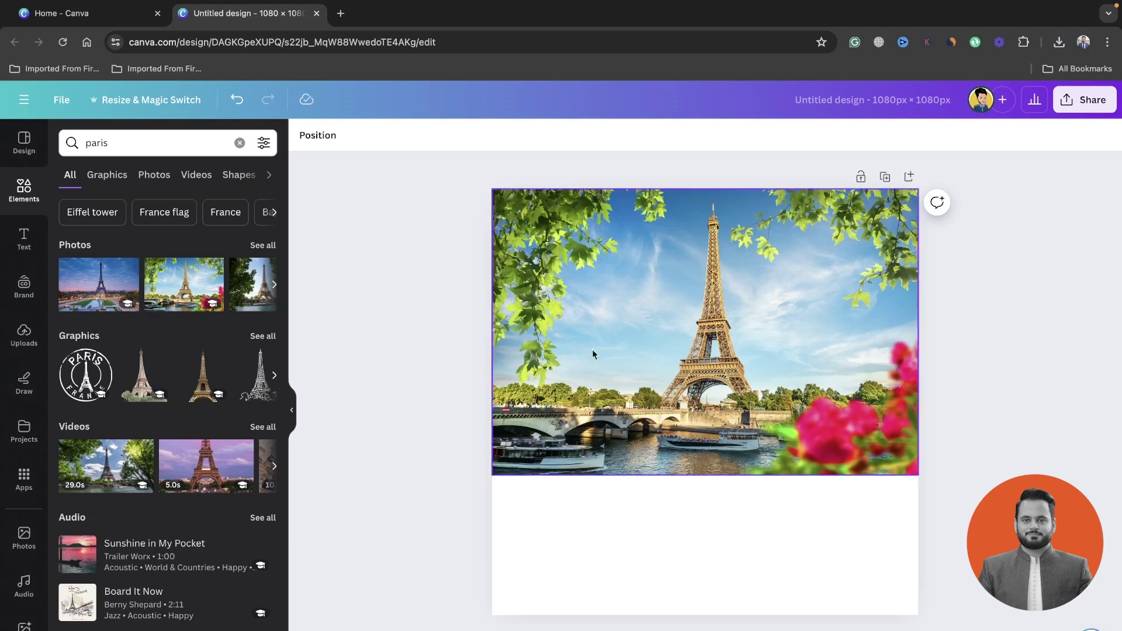
Step: Add a heading over the photo reading "travel" in all lowercase letters
click(24, 241)
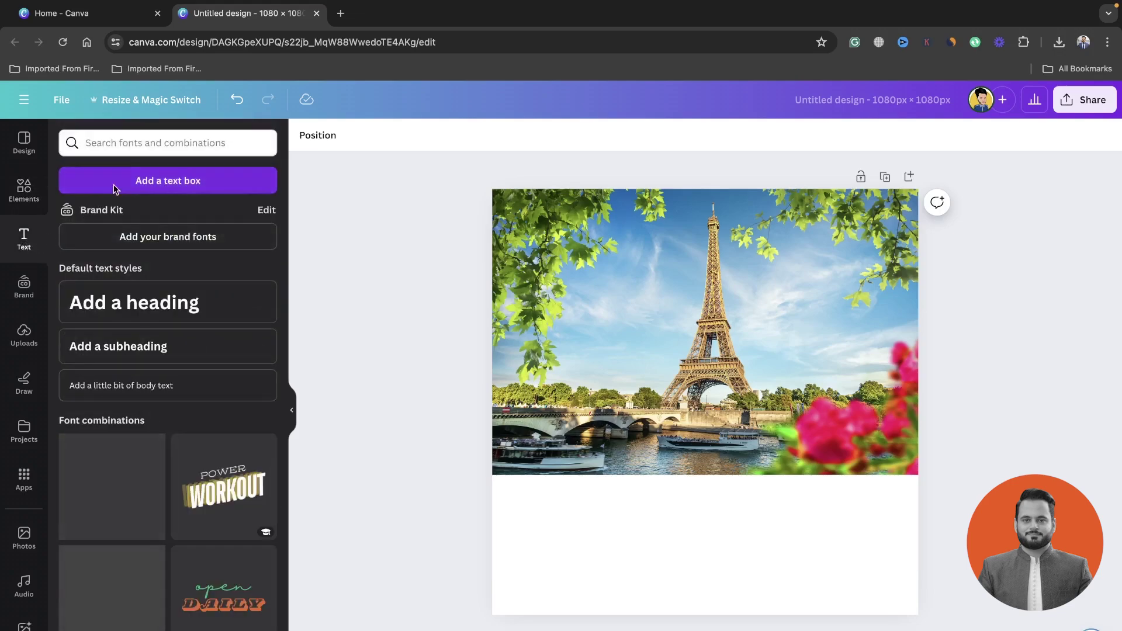
click(152, 299)
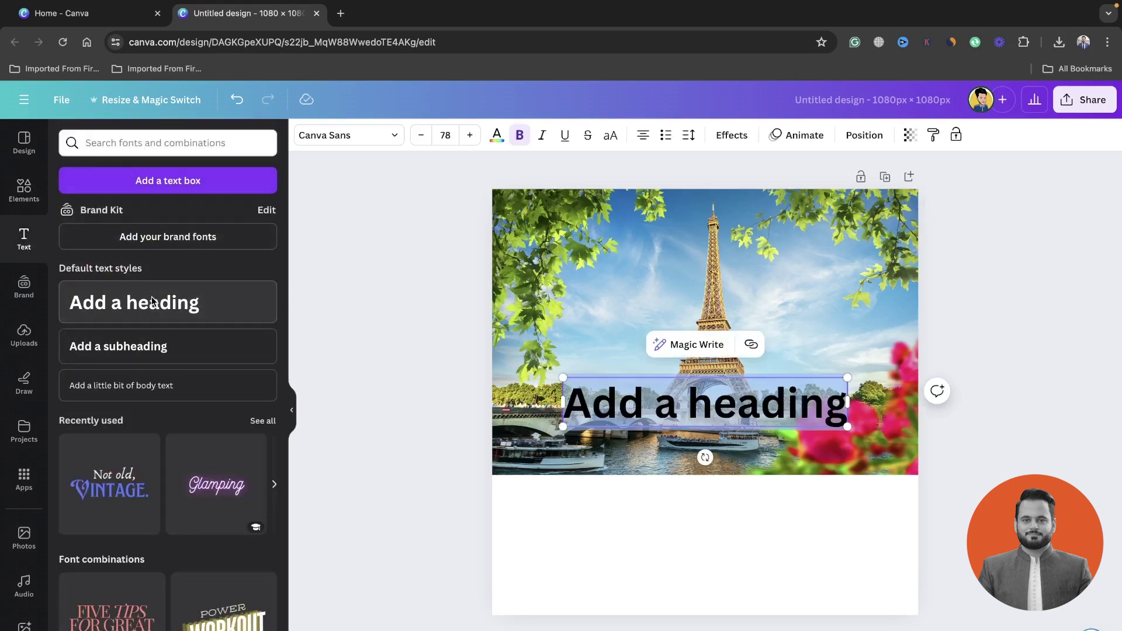
text(Travel)
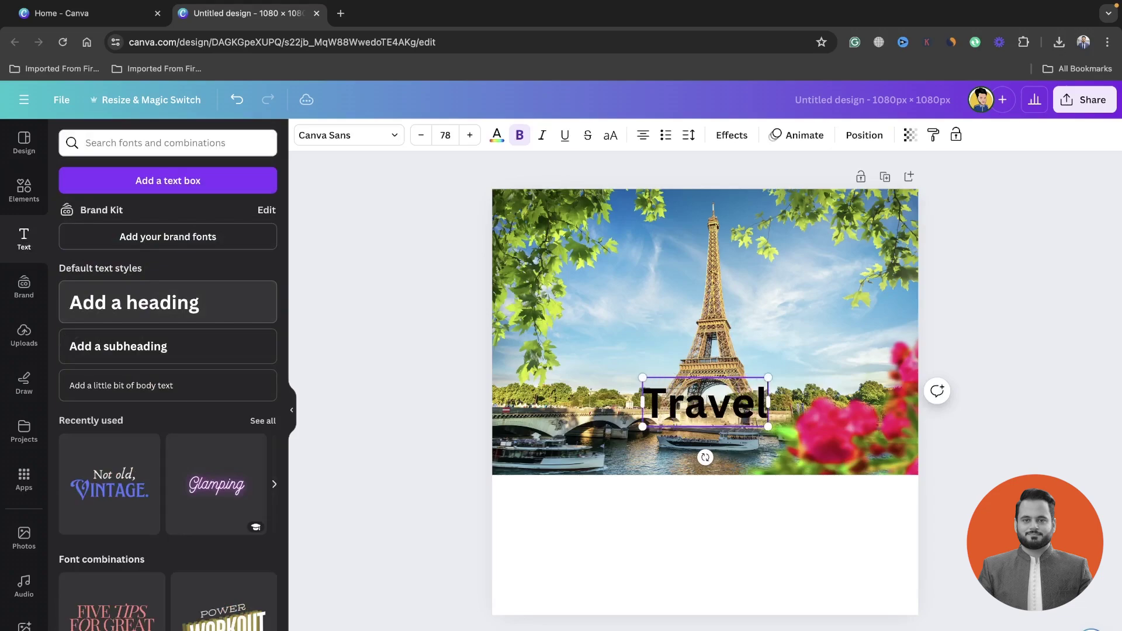
click(675, 400)
key(BackSpace)
text(t)
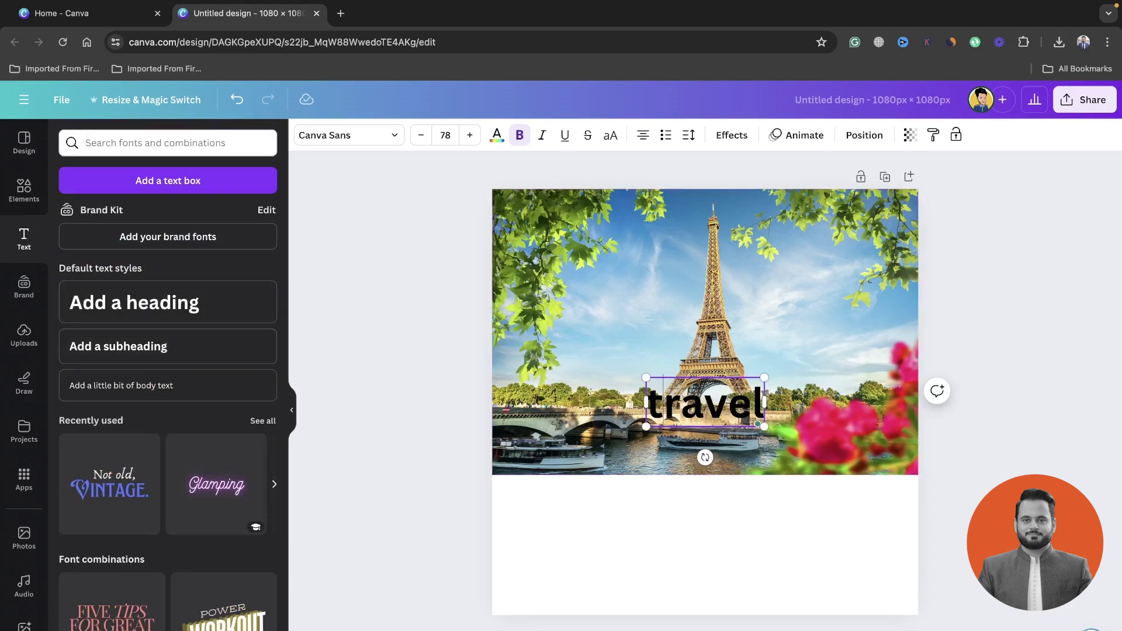
click(430, 383)
Step: Change the "travel" heading's font to Brittany and enlarge it to about size 392, spanning the page width
click(712, 404)
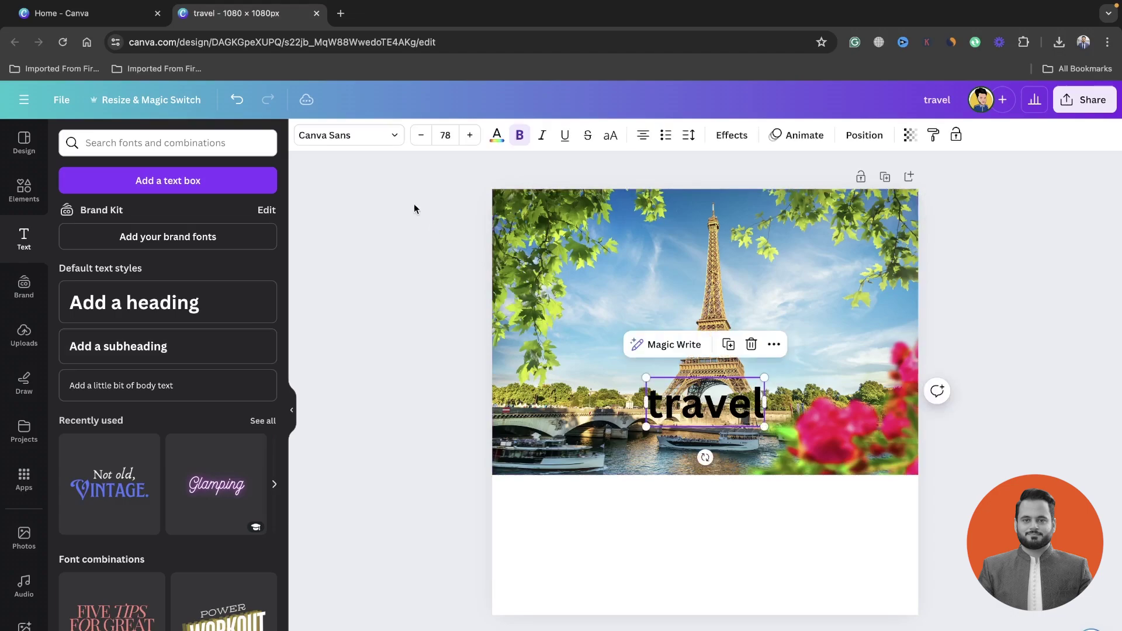
click(366, 141)
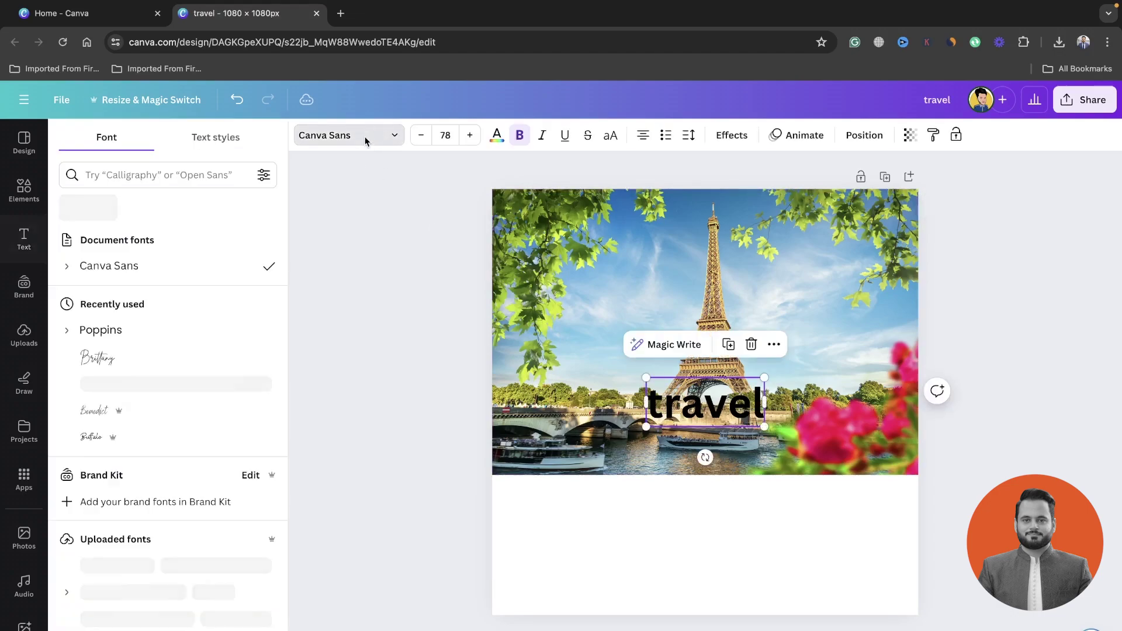
click(168, 358)
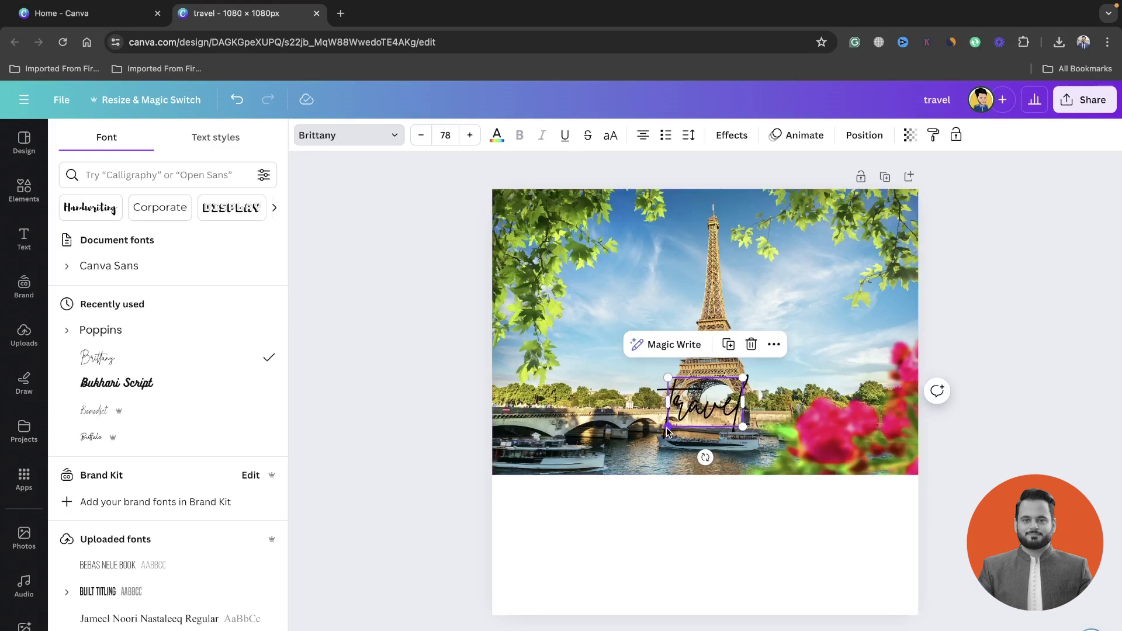
drag(668, 432, 501, 517)
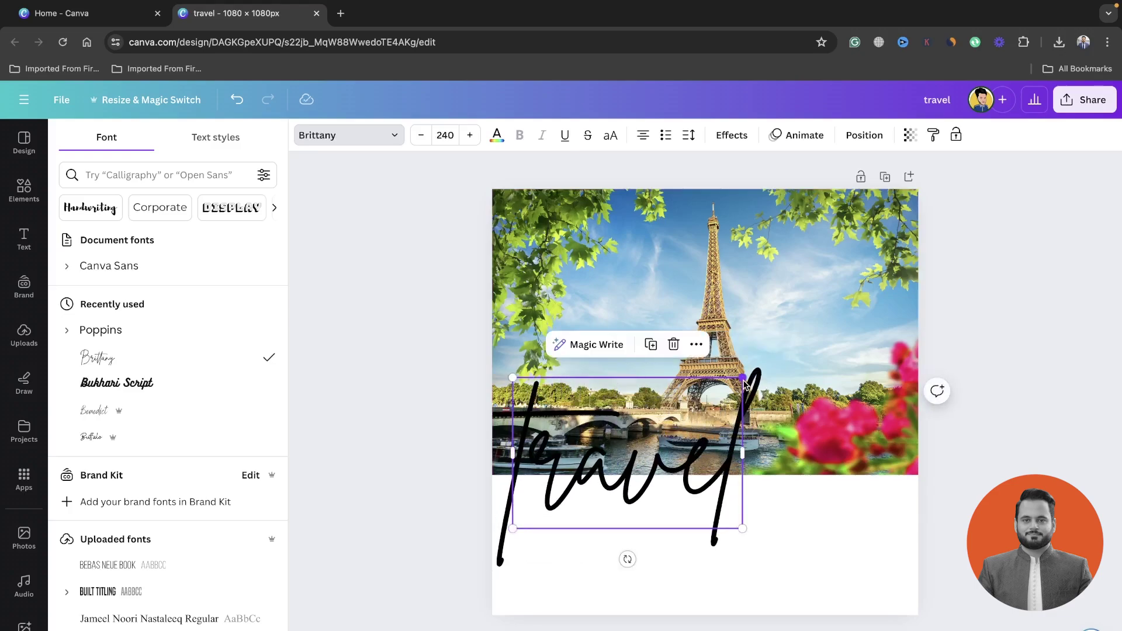
drag(744, 383, 888, 345)
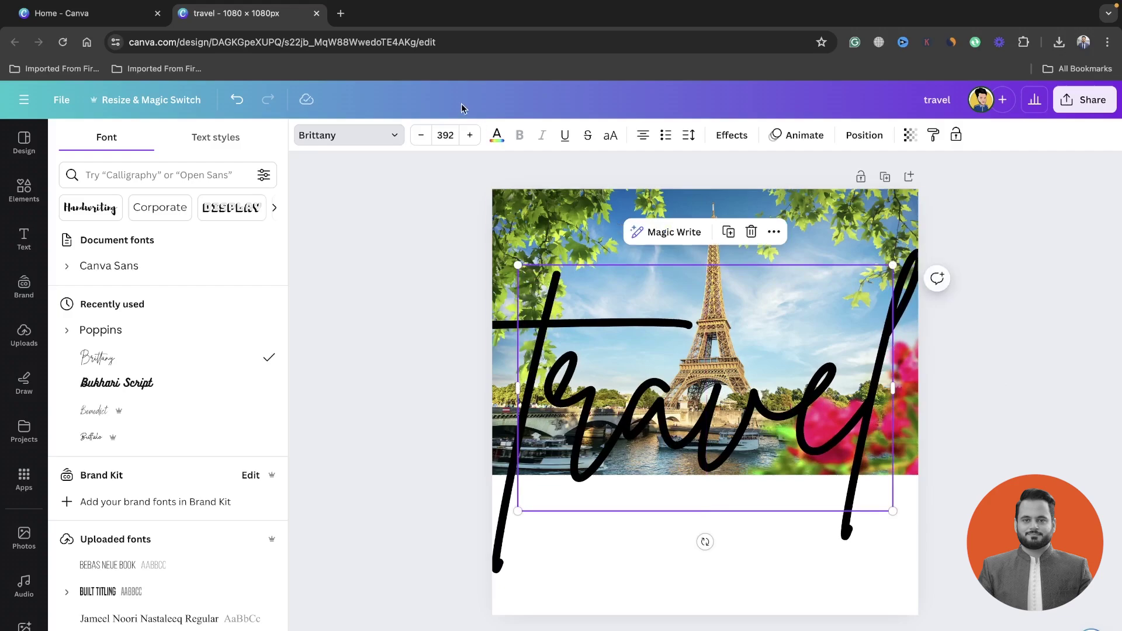
Step: Change the "travel" heading's text colour to white
click(495, 135)
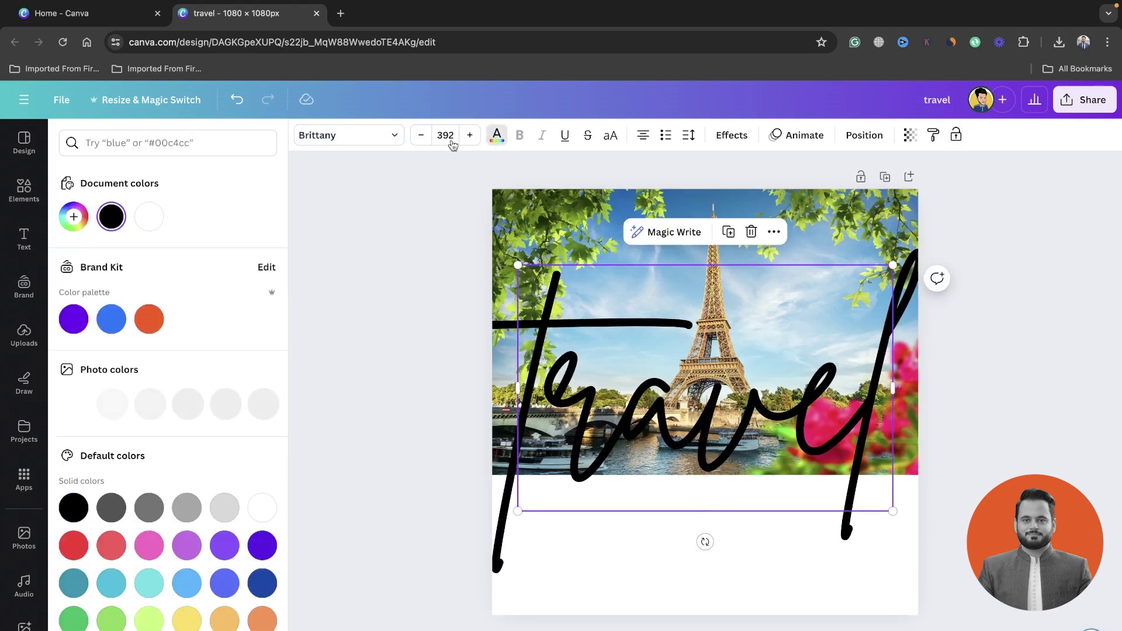
click(148, 216)
key(Escape)
key(Escape)
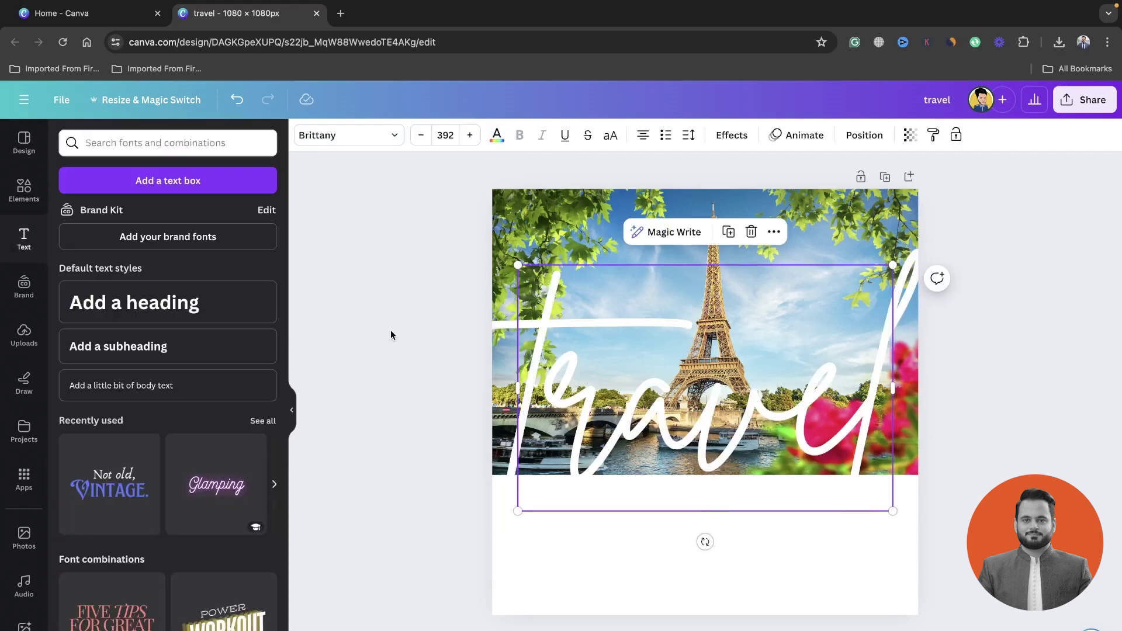
Step: Apply the Shadow effect to the "travel" heading with an offset of 18 and a black shadow colour
click(549, 345)
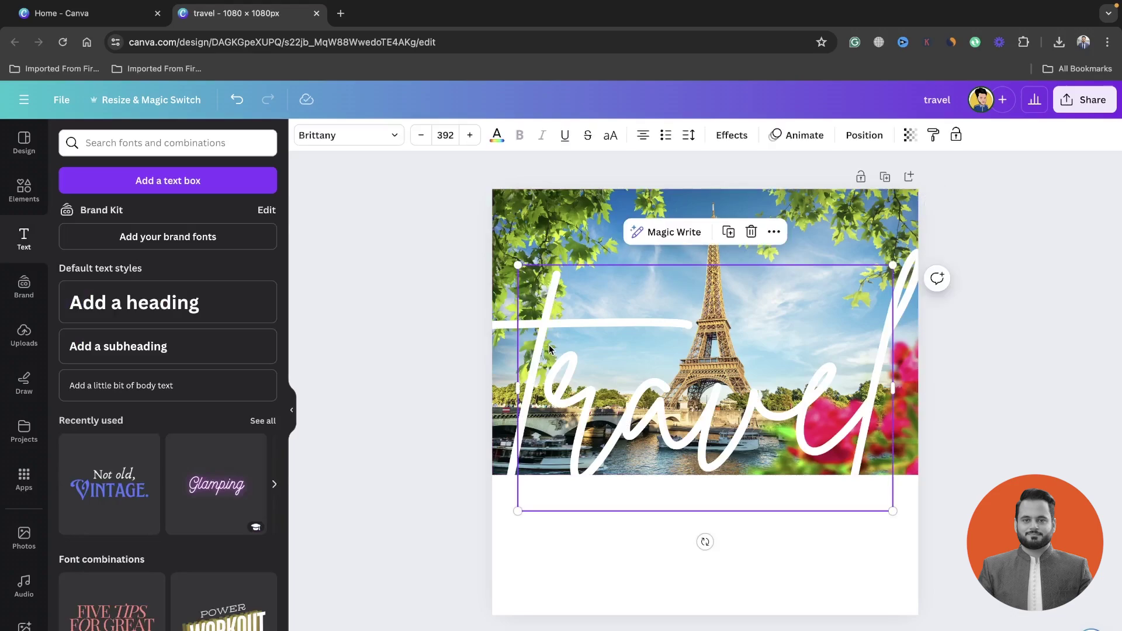
click(731, 135)
click(168, 221)
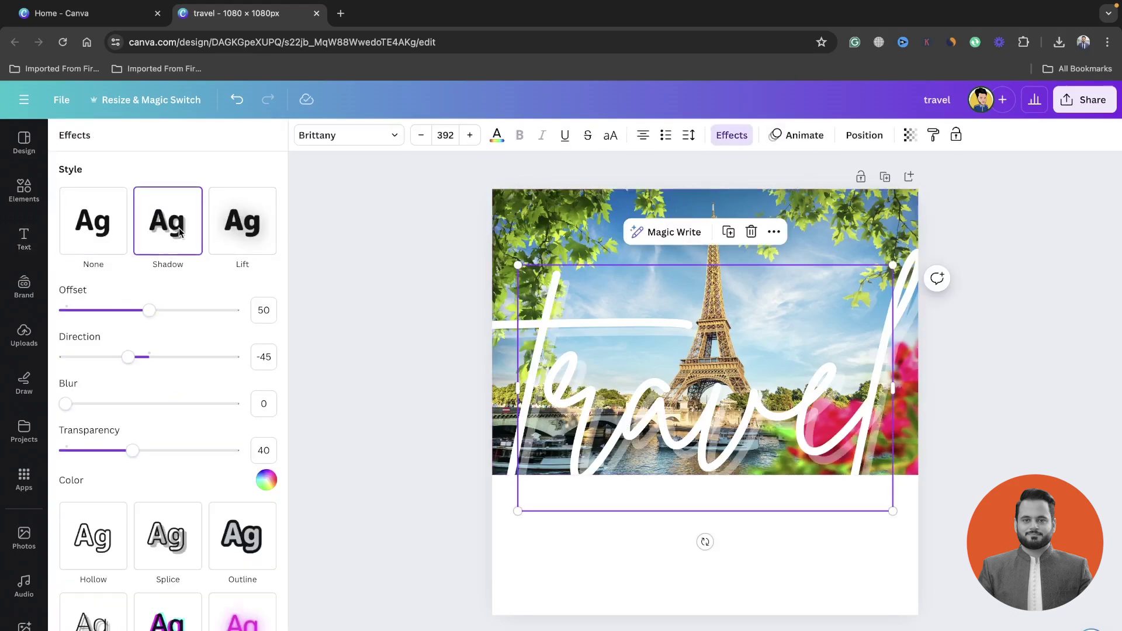
drag(148, 313, 96, 311)
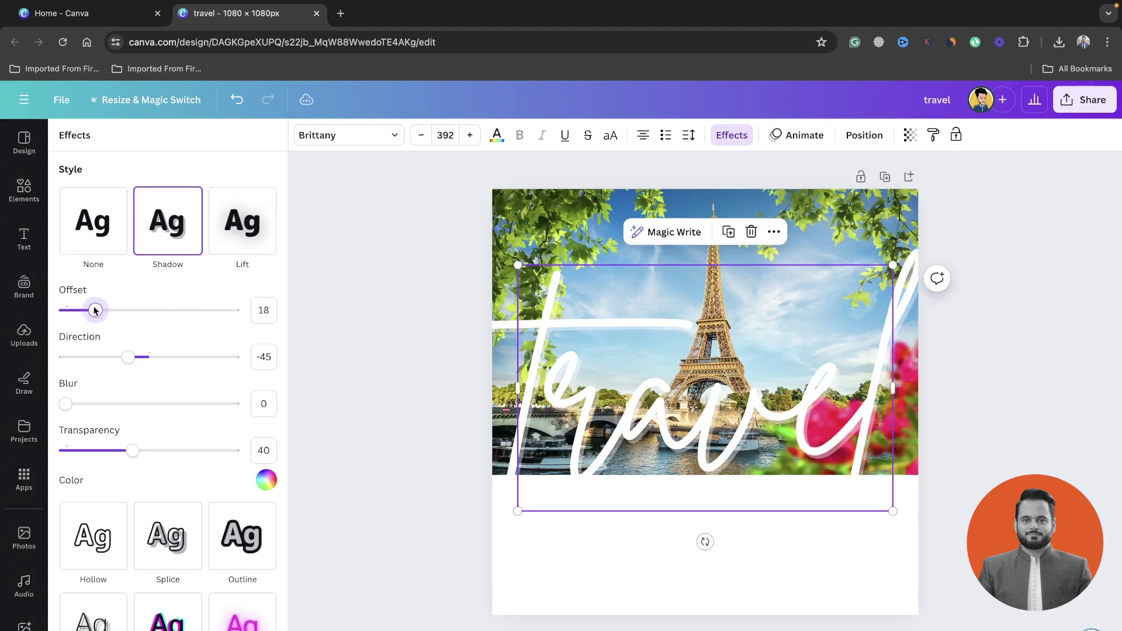
click(267, 481)
click(94, 433)
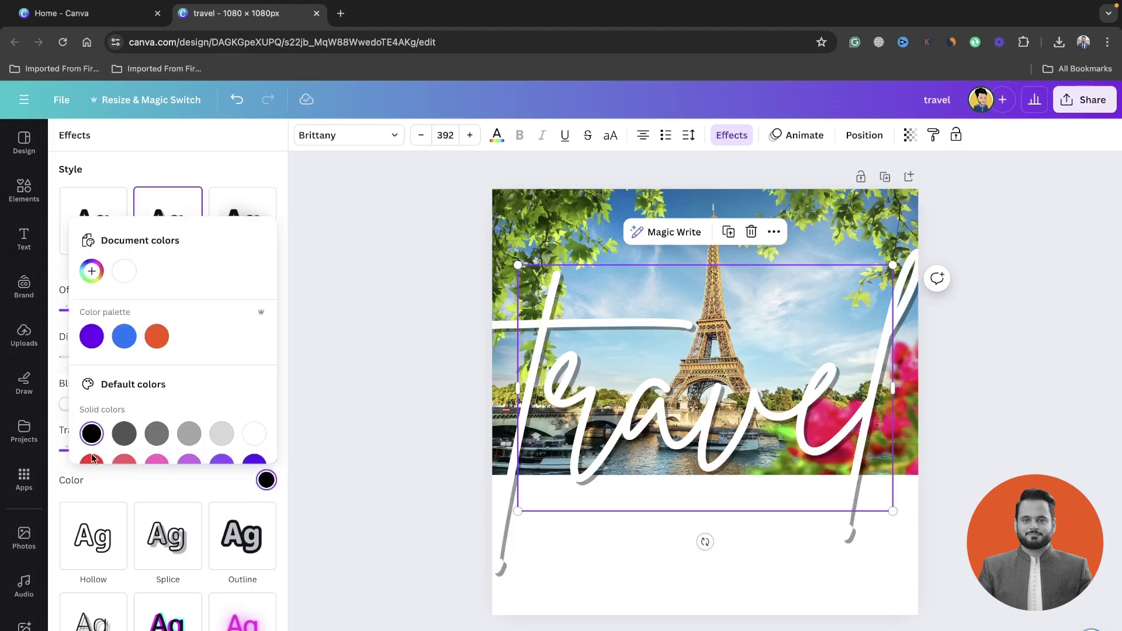
click(90, 492)
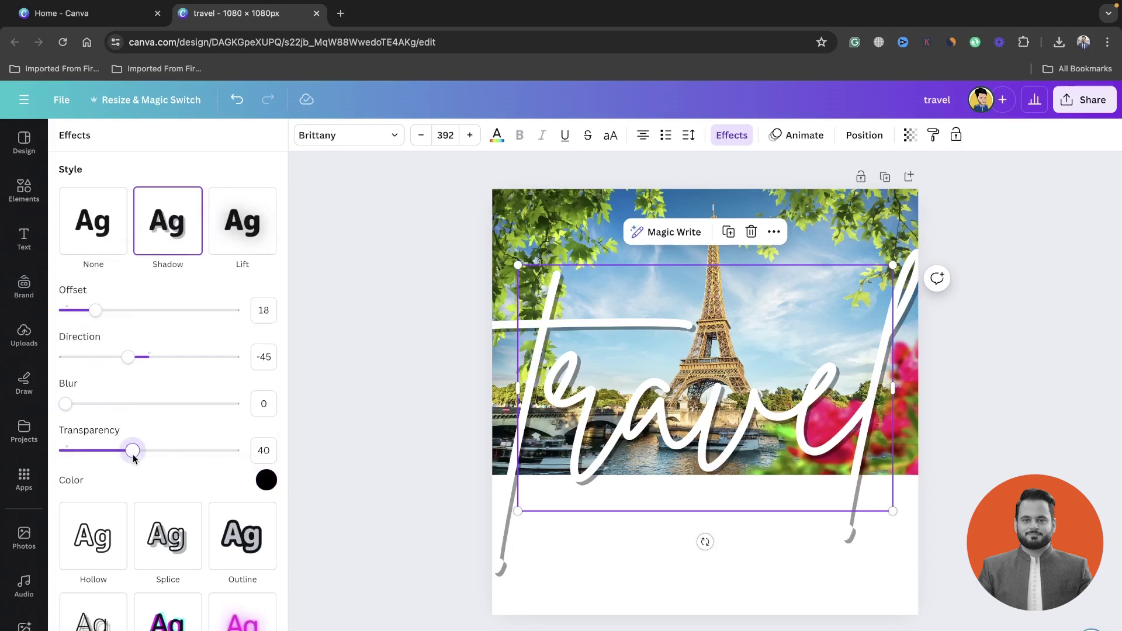
Step: Set the heading shadow's transparency to 90 and its blur to 10
drag(132, 454, 217, 461)
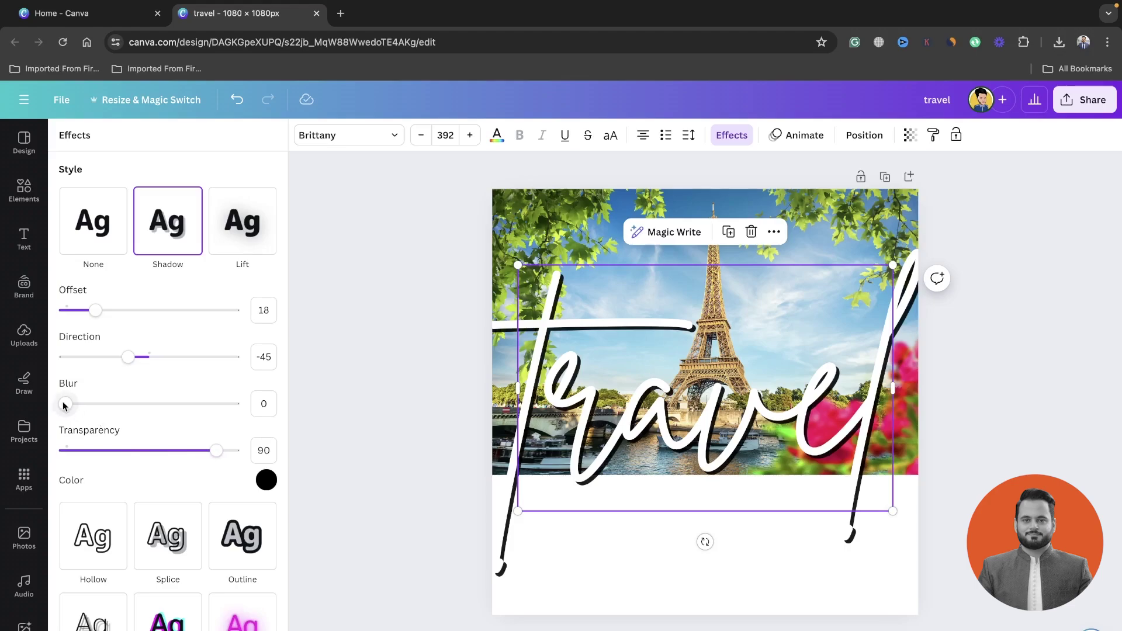
drag(67, 406, 81, 408)
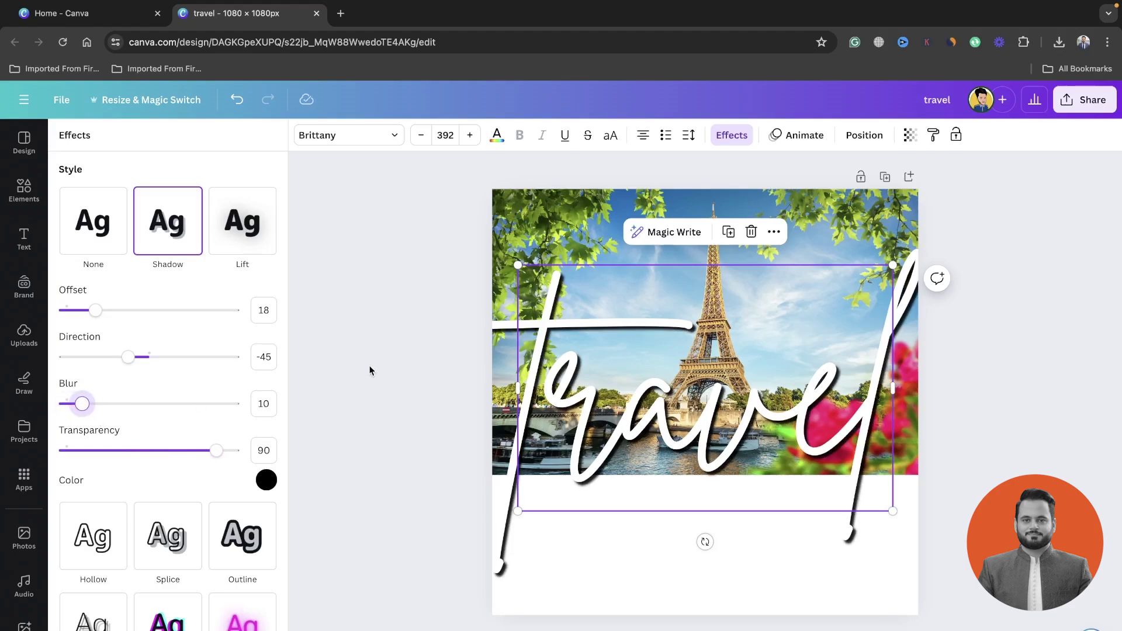
key(Escape)
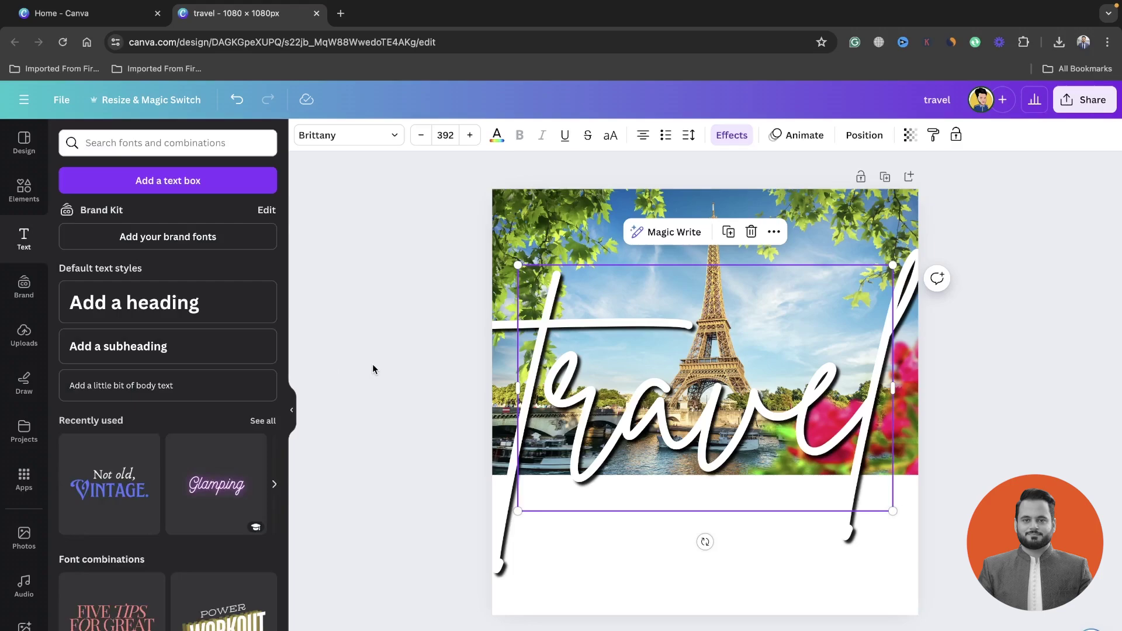
key(Escape)
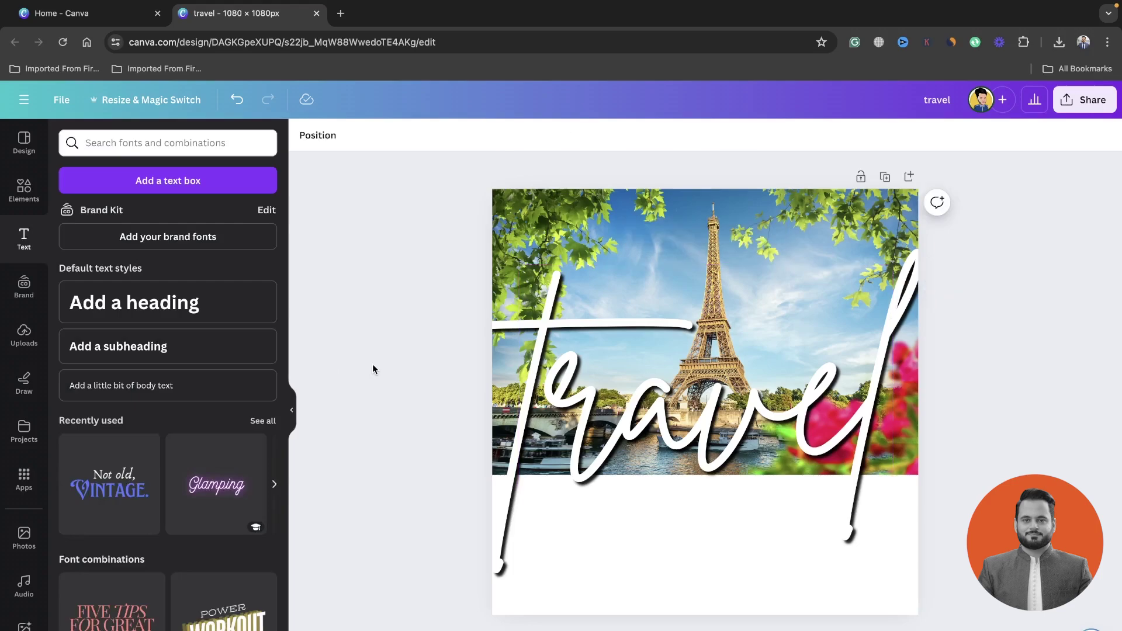
Step: Copy the finished travel design to the clipboard as an image using the share options
click(1082, 100)
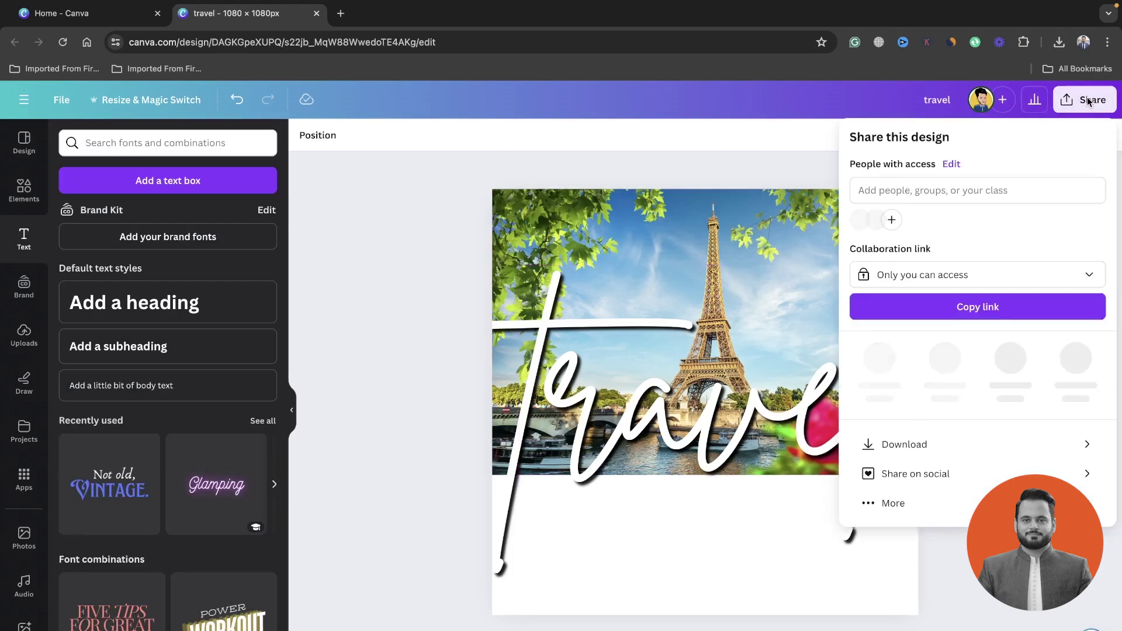
click(928, 495)
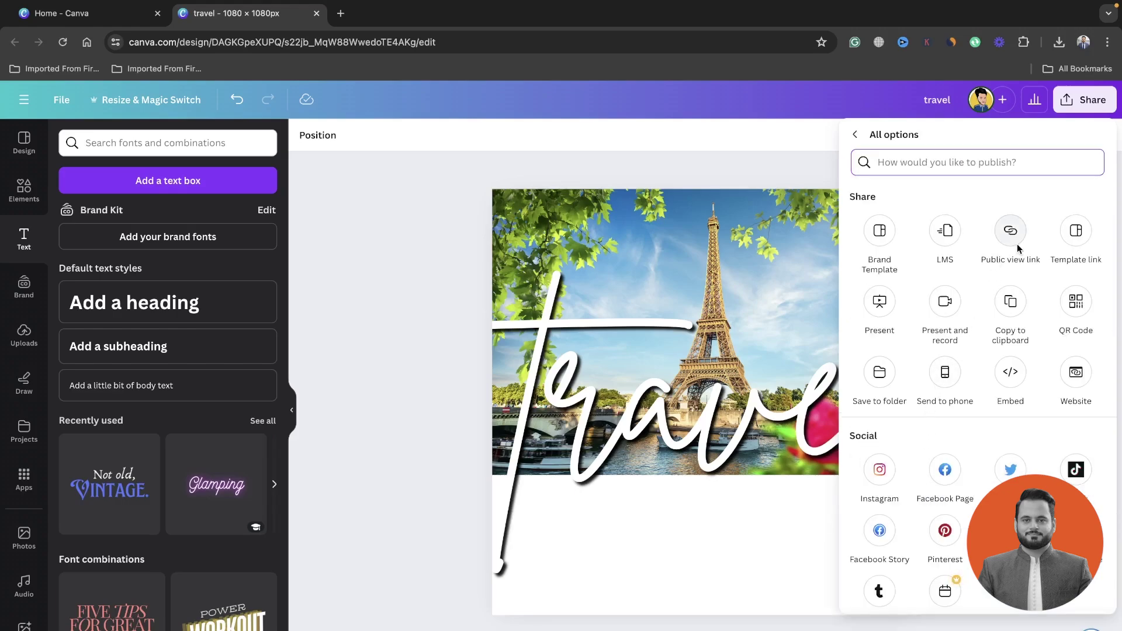
click(1005, 318)
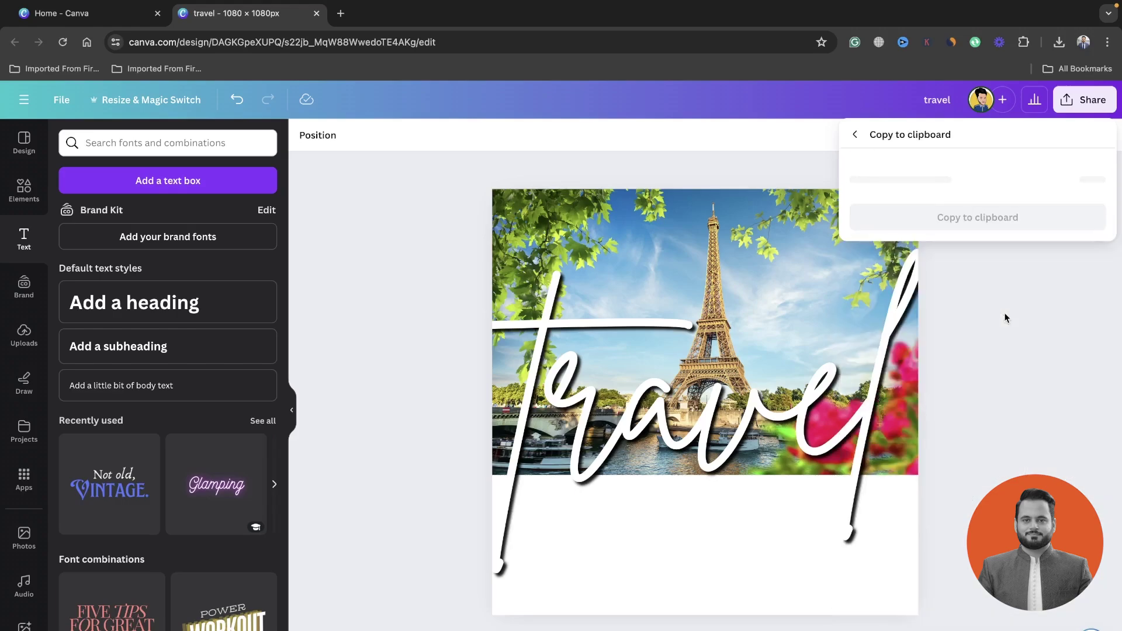
click(951, 185)
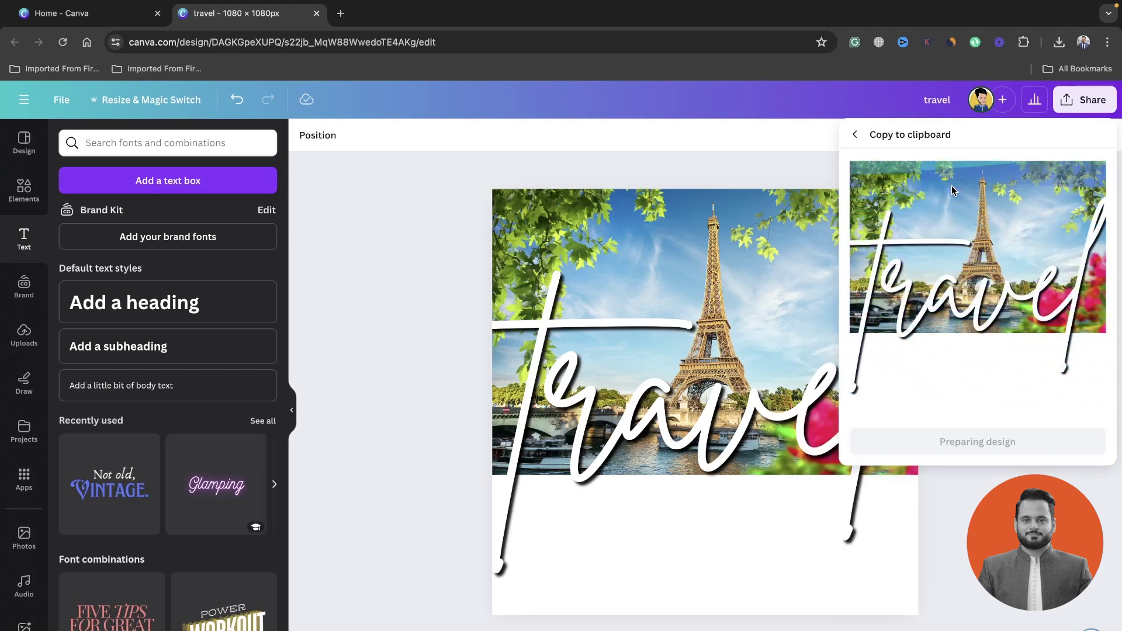
click(436, 352)
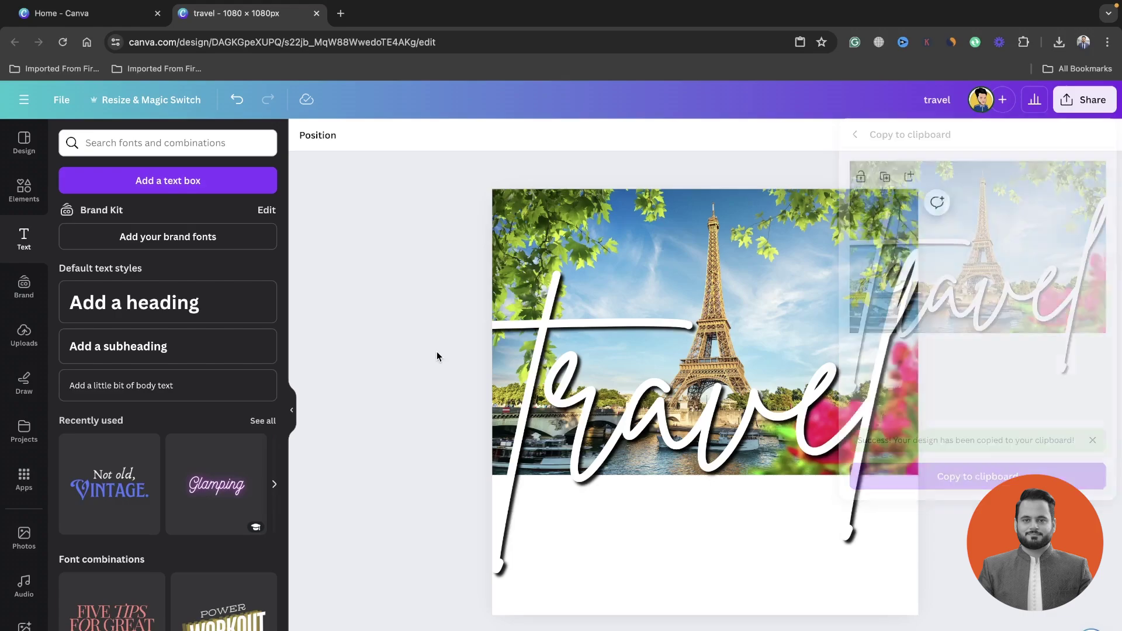
Step: Paste the copied design image onto a blank second page and scale it to fill the whole page
scroll(663, 503, down, 10)
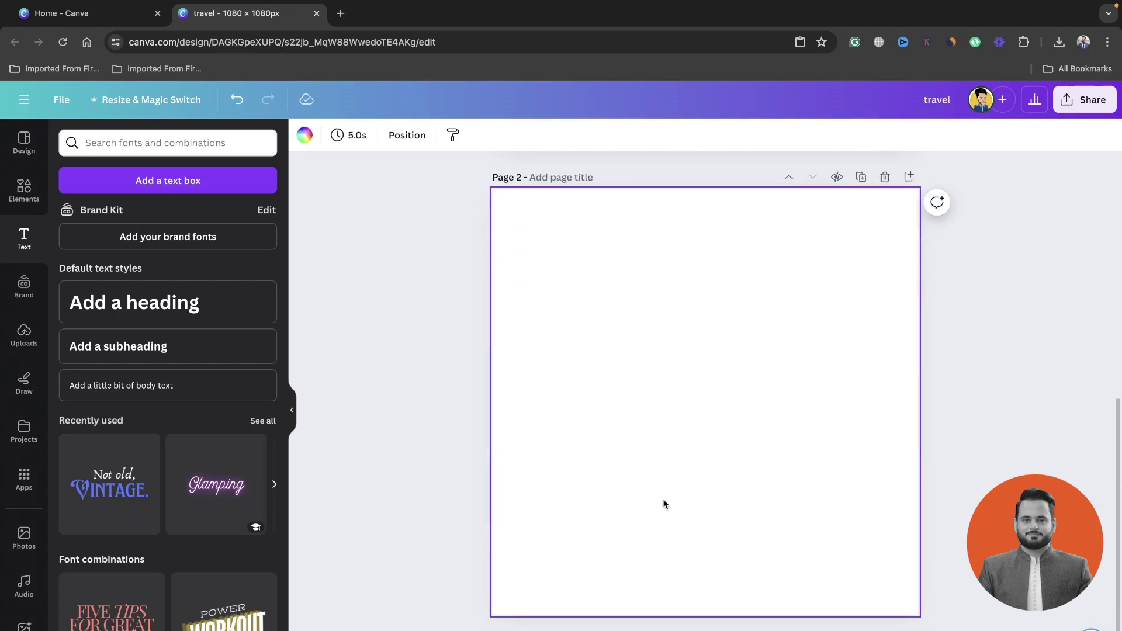
key(ctrl+v)
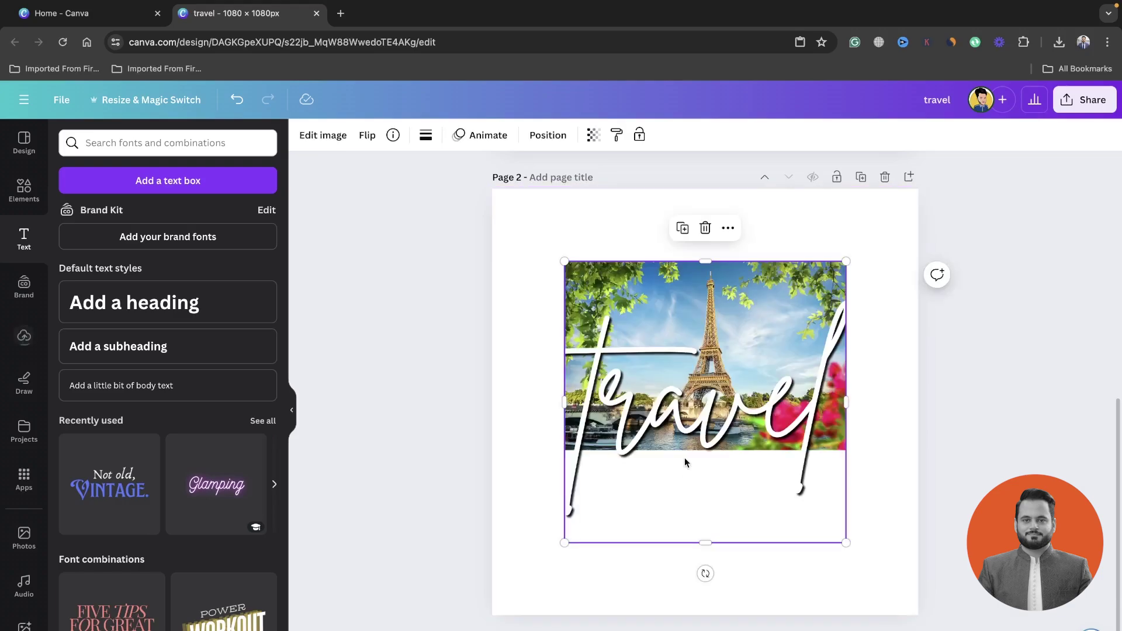
drag(564, 261, 492, 188)
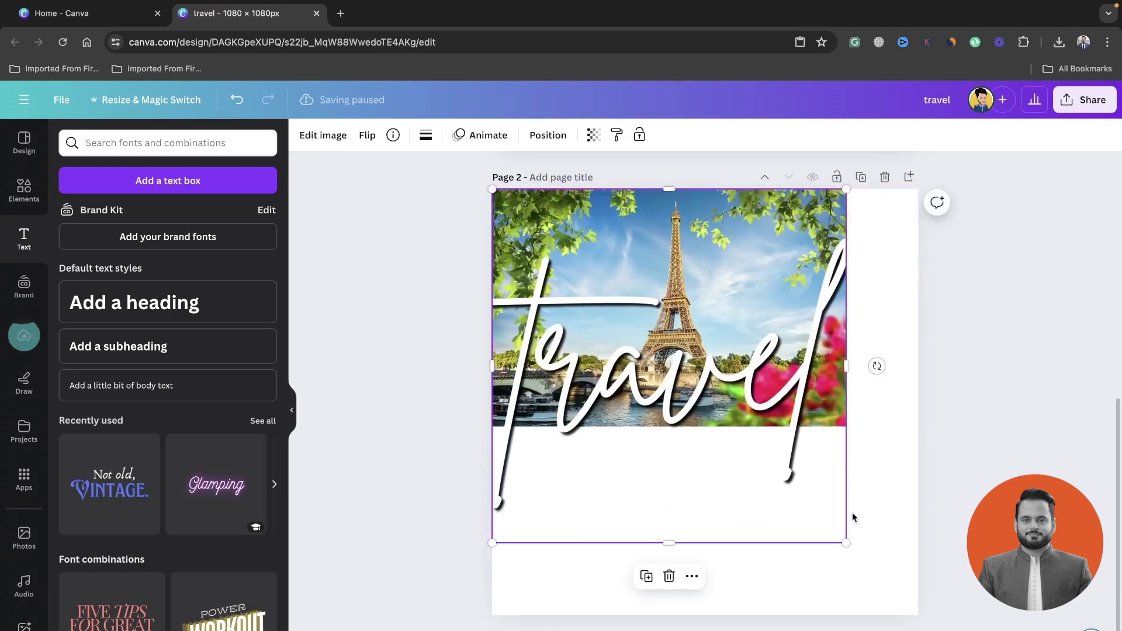
drag(847, 544, 924, 614)
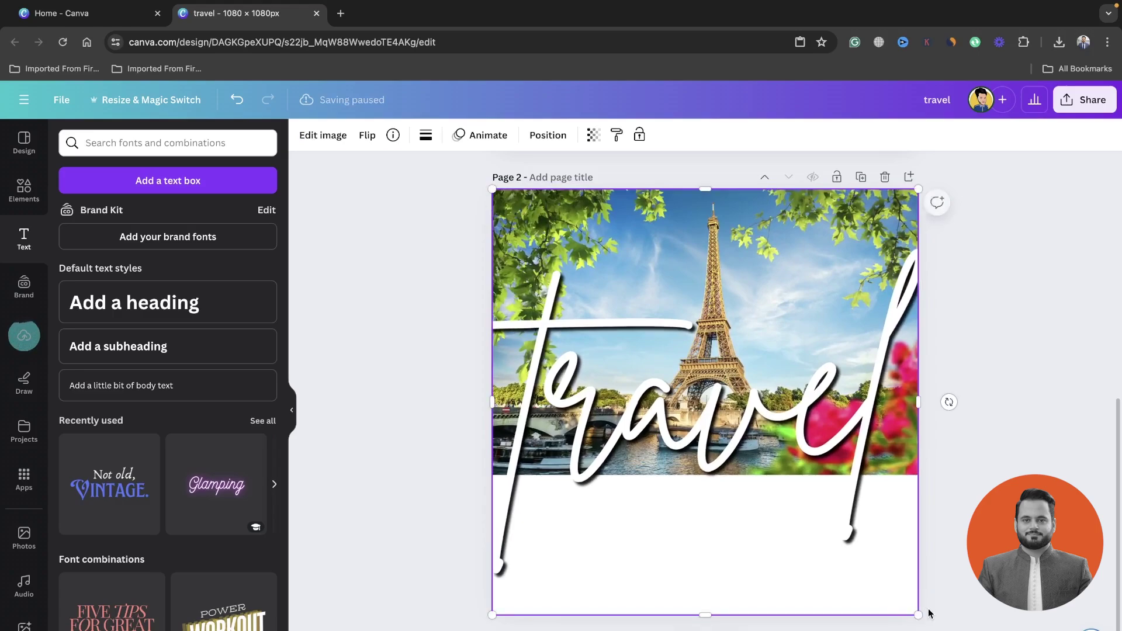
Step: Apply the background remover to the page 2 image and restore the removed sky areas with the Restore brush at size 100
click(295, 136)
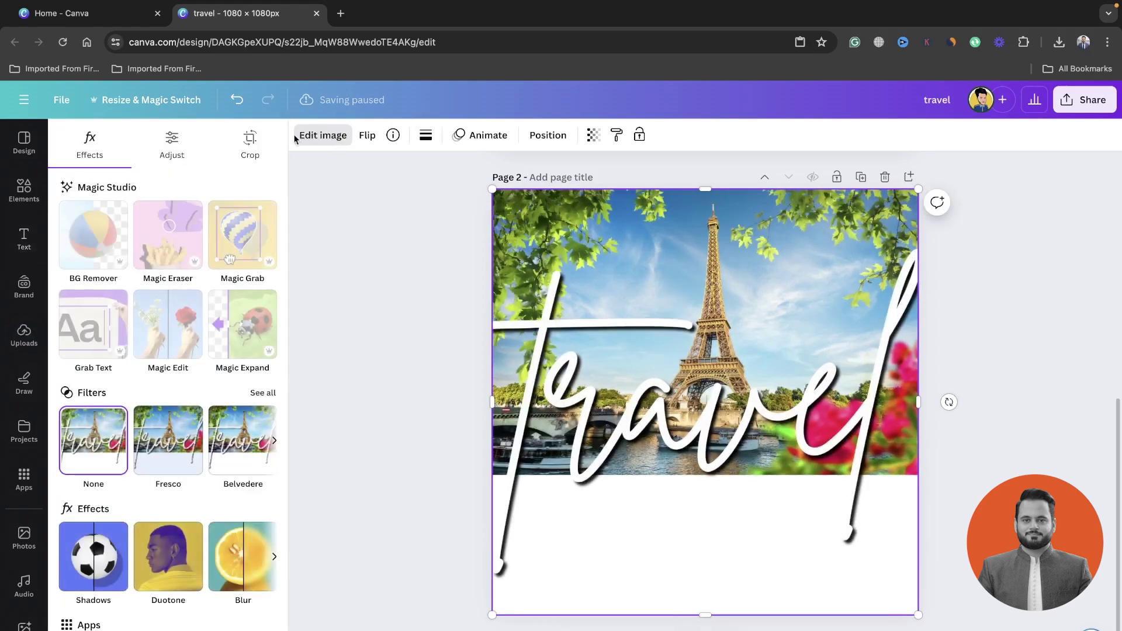
click(98, 248)
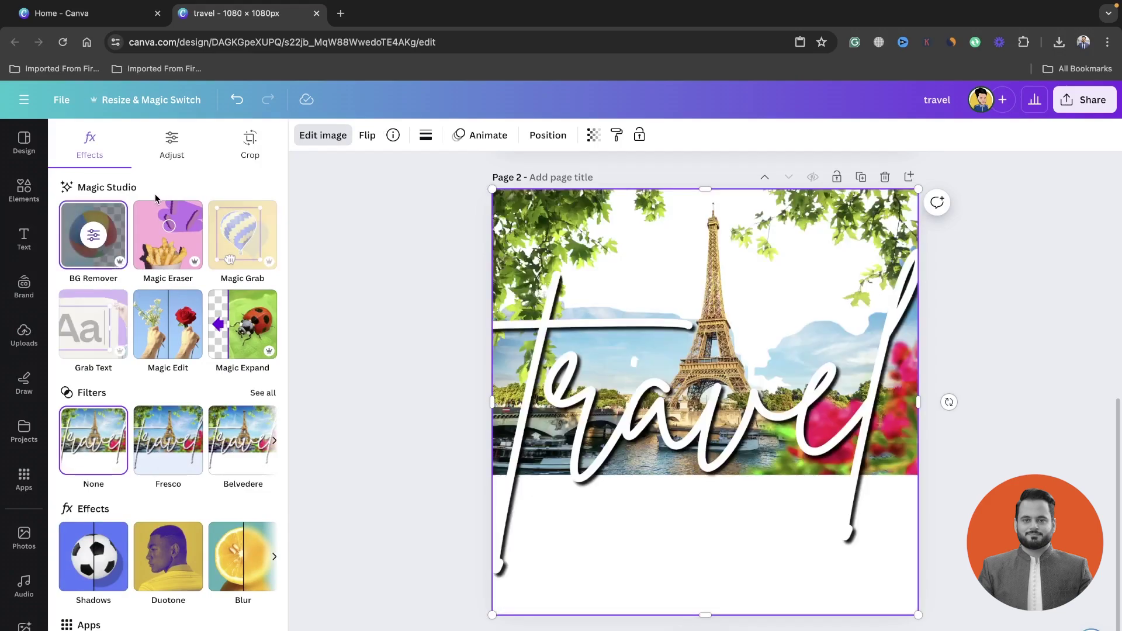
click(86, 243)
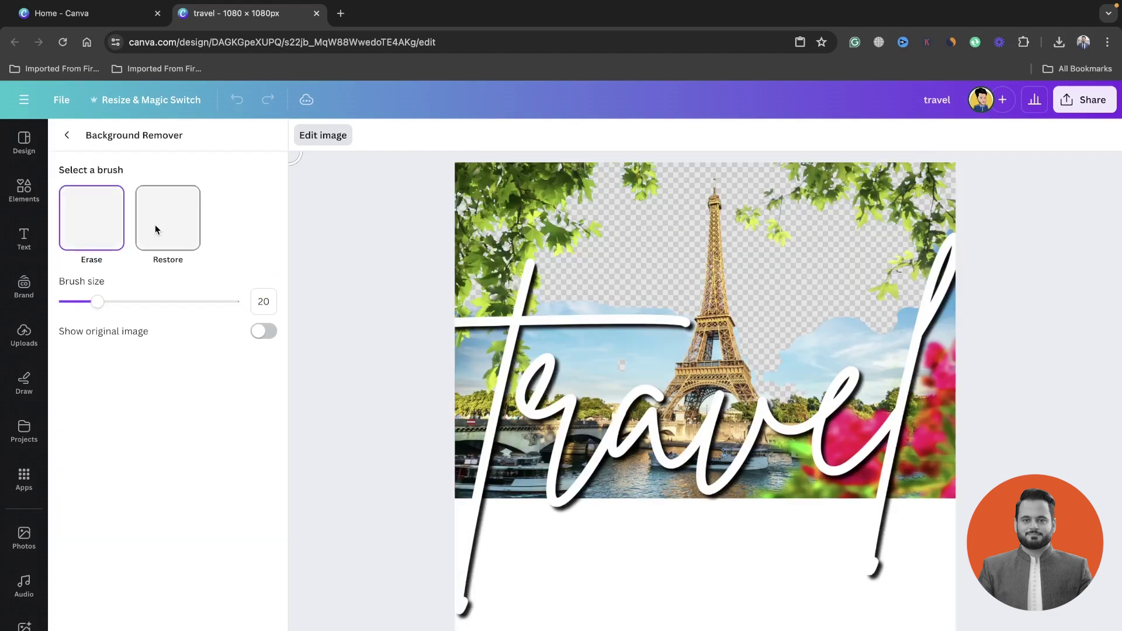
click(168, 225)
drag(102, 305, 232, 301)
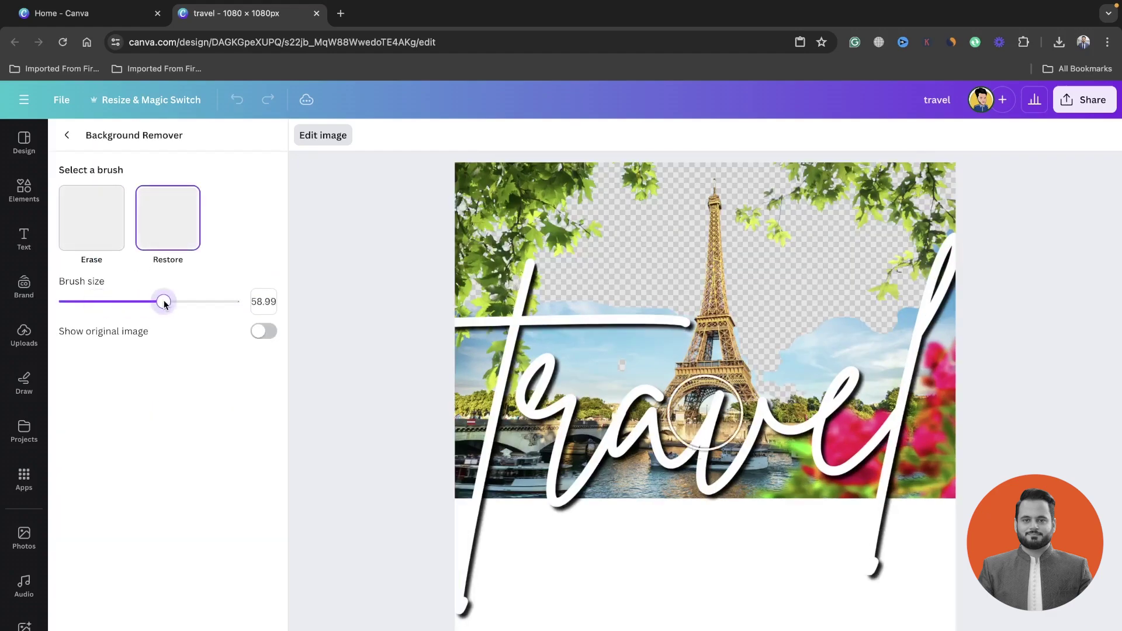
mouse_move(339, 318)
mouse_down()
mouse_move(518, 263)
mouse_move(400, 245)
mouse_move(921, 201)
mouse_move(409, 314)
mouse_move(953, 376)
mouse_move(955, 296)
mouse_up()
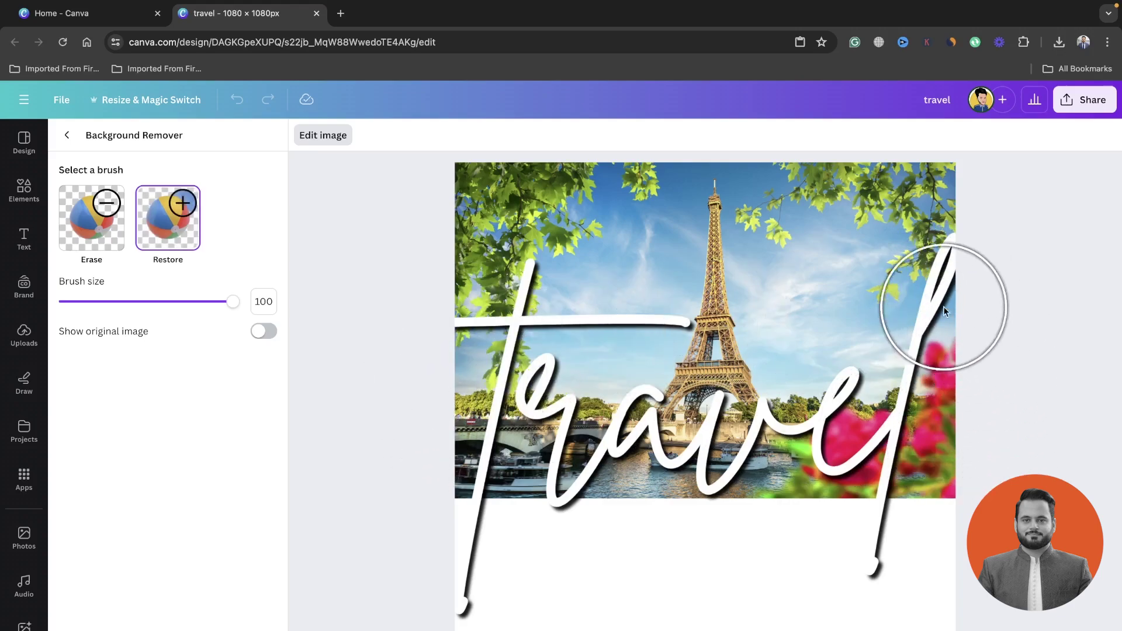
Step: Erase the photo below and outside the "travel" lettering, following its lower edge, with the Erase brush at size 15
click(117, 230)
drag(233, 301, 89, 300)
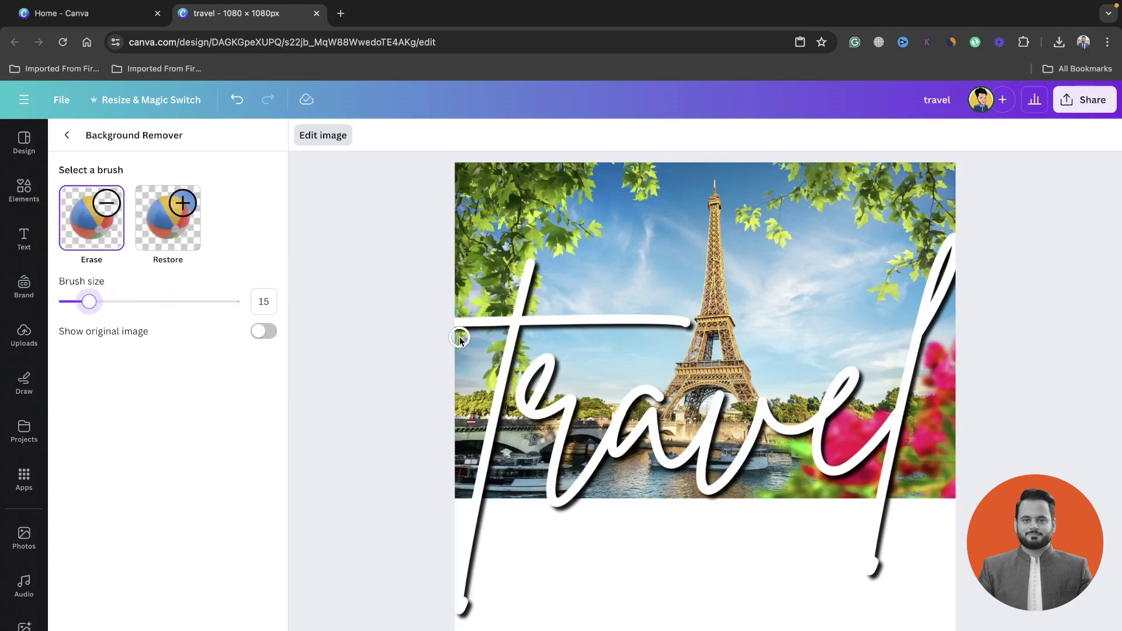
mouse_move(459, 337)
mouse_down()
mouse_move(505, 334)
mouse_move(470, 336)
mouse_up()
scroll(446, 390, up, 6)
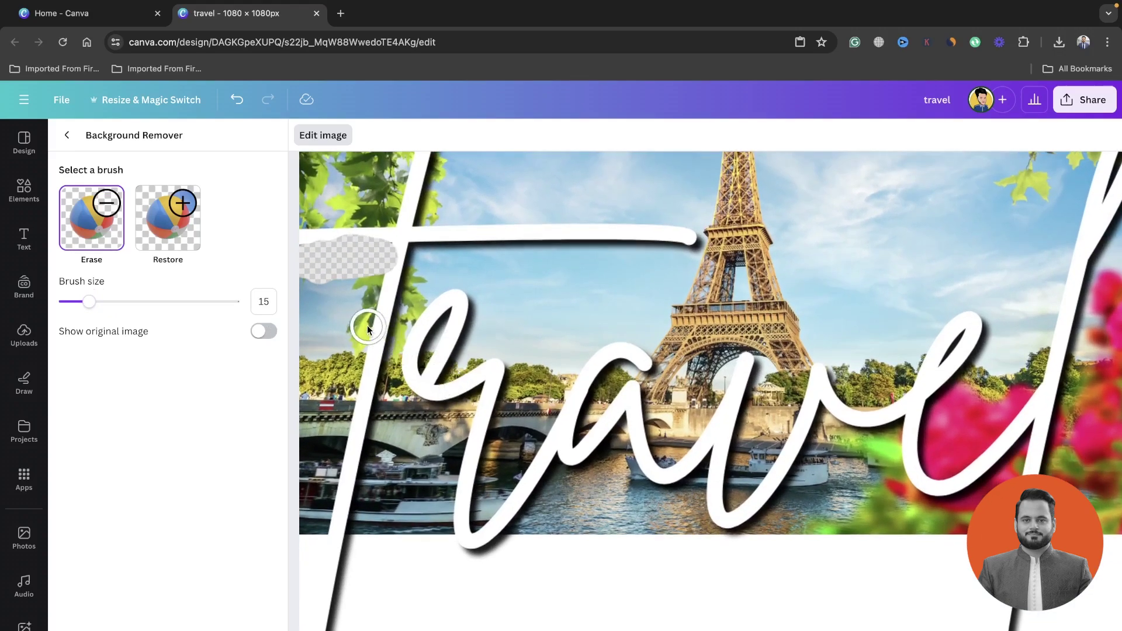
mouse_move(324, 292)
mouse_down()
mouse_move(306, 283)
mouse_move(318, 321)
mouse_move(341, 290)
mouse_move(371, 281)
mouse_move(311, 533)
mouse_up()
mouse_move(329, 327)
mouse_down()
mouse_move(375, 513)
mouse_move(369, 542)
mouse_move(396, 444)
mouse_move(421, 545)
mouse_move(438, 524)
mouse_move(481, 391)
mouse_move(444, 418)
mouse_move(376, 534)
mouse_move(391, 410)
mouse_move(437, 420)
mouse_move(413, 408)
mouse_move(389, 417)
mouse_move(449, 548)
mouse_move(530, 524)
mouse_move(538, 502)
mouse_move(472, 564)
mouse_move(568, 529)
mouse_move(618, 437)
mouse_move(627, 474)
mouse_move(687, 489)
mouse_move(701, 468)
mouse_move(695, 544)
mouse_move(783, 515)
mouse_move(827, 426)
mouse_move(816, 406)
mouse_move(828, 478)
mouse_move(857, 434)
mouse_move(795, 481)
mouse_move(809, 513)
mouse_up()
scroll(872, 368, down, 2)
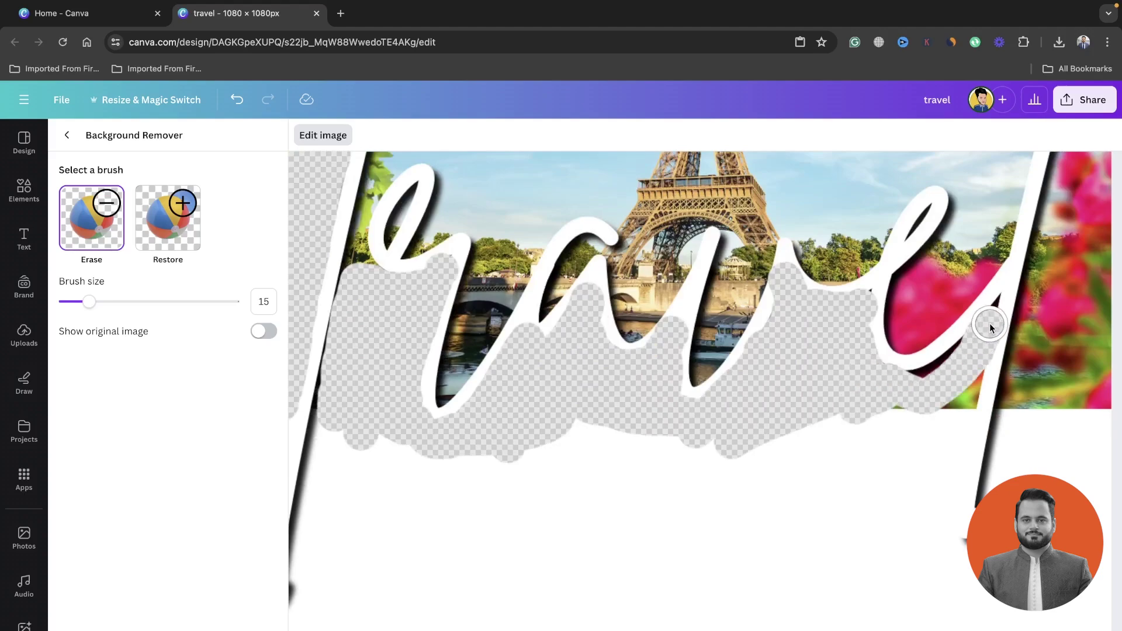
scroll(1052, 351, up, 4)
mouse_move(1114, 311)
mouse_down()
mouse_move(1081, 281)
mouse_move(1095, 325)
mouse_move(1047, 445)
mouse_up()
scroll(1114, 410, down, 2)
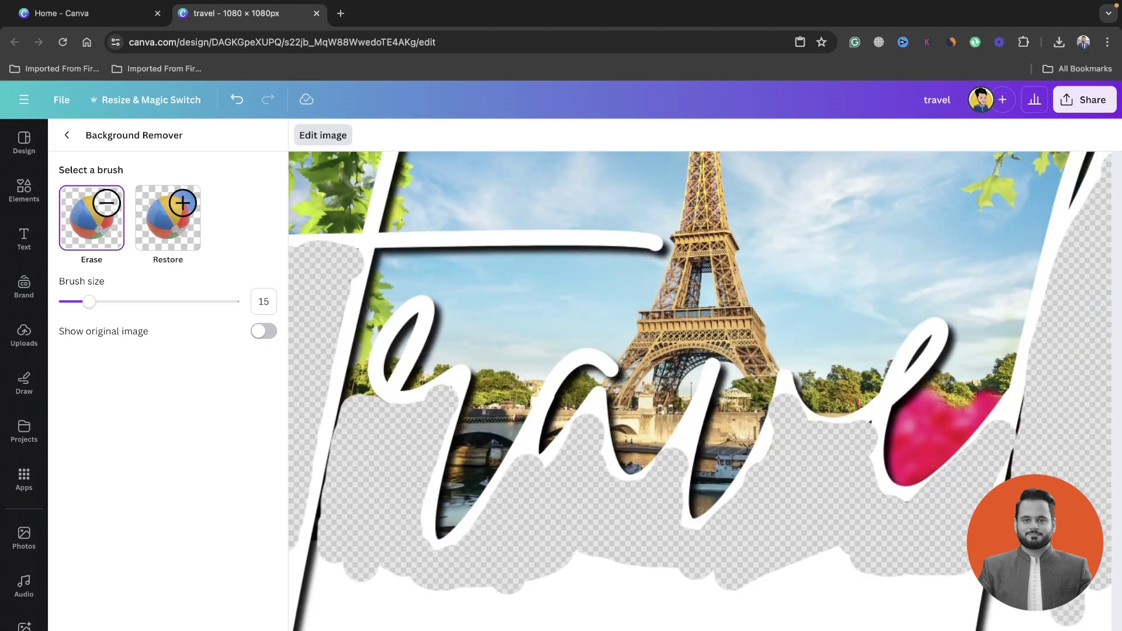
Step: Erase the remaining area at the bottom of the image with the Erase brush at size 82, finishing the background removal edit
scroll(1040, 401, down, 3)
click(173, 303)
drag(174, 301, 202, 302)
mouse_move(546, 596)
mouse_down()
mouse_move(832, 531)
mouse_move(544, 542)
mouse_move(501, 621)
mouse_up()
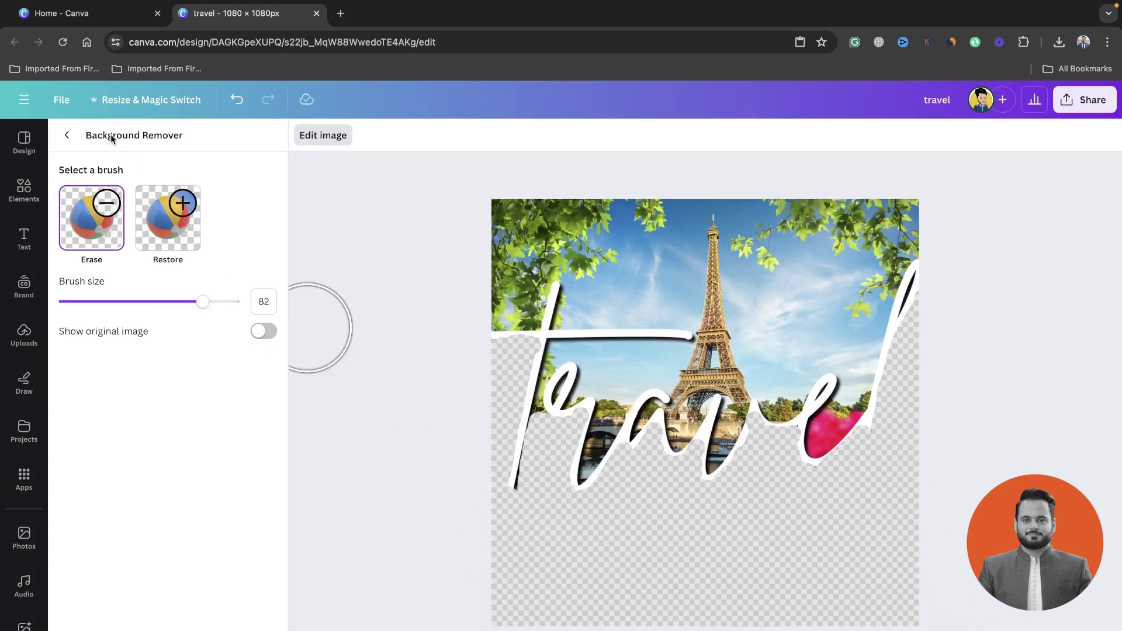
click(67, 135)
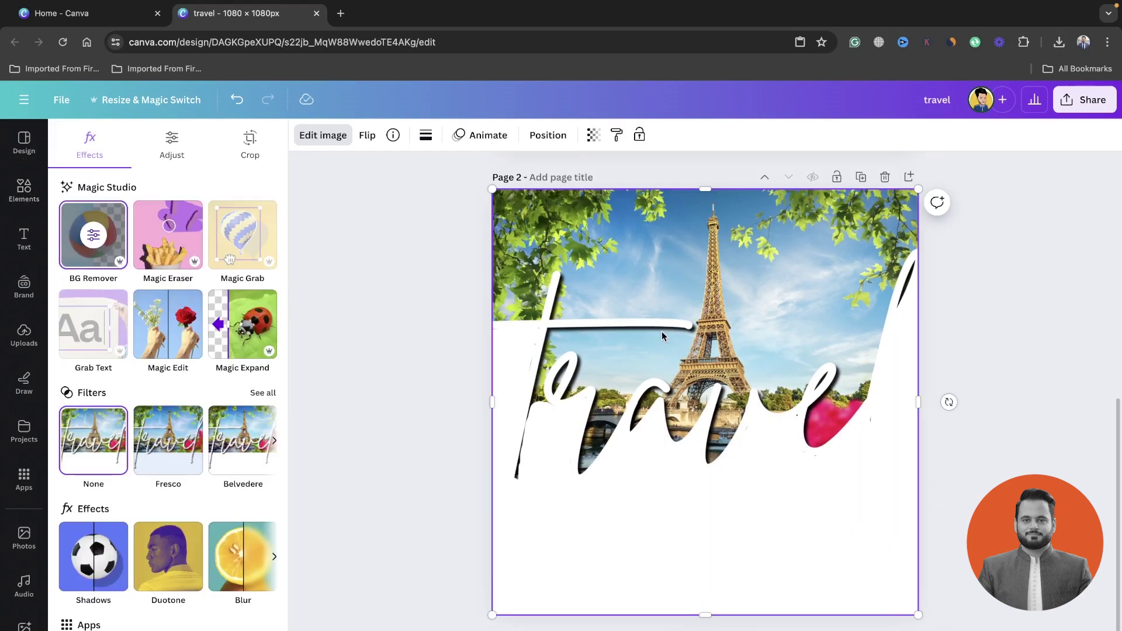
Step: Copy the "travel" heading from page 1 and paste it over the erased image on page 2
scroll(662, 331, up, 1)
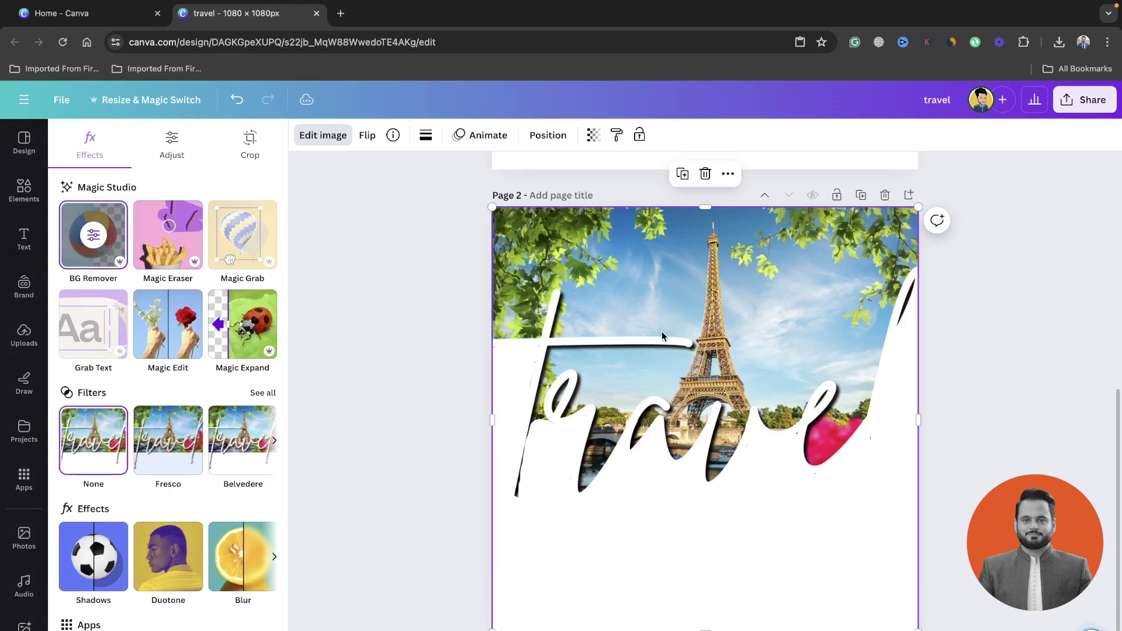
scroll(662, 331, up, 4)
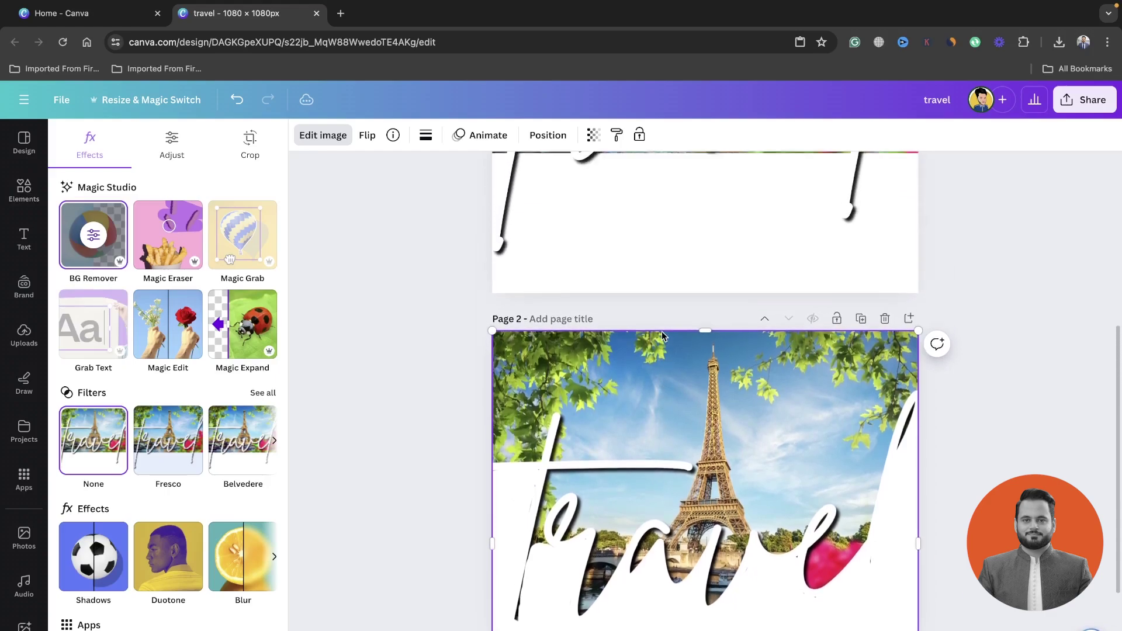
scroll(662, 332, up, 5)
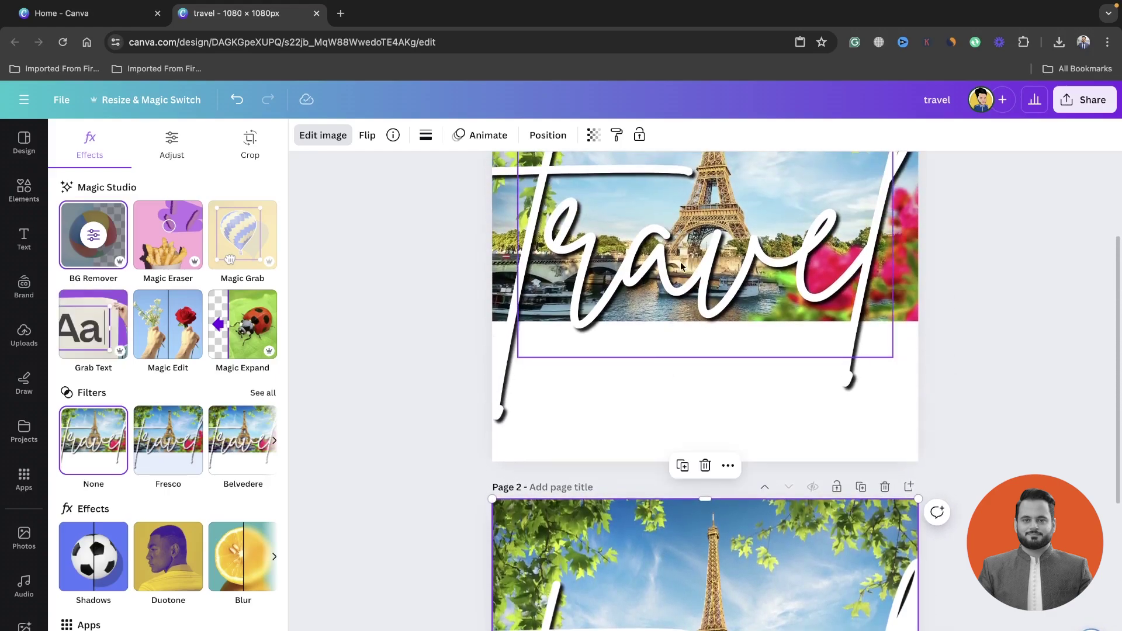
click(506, 379)
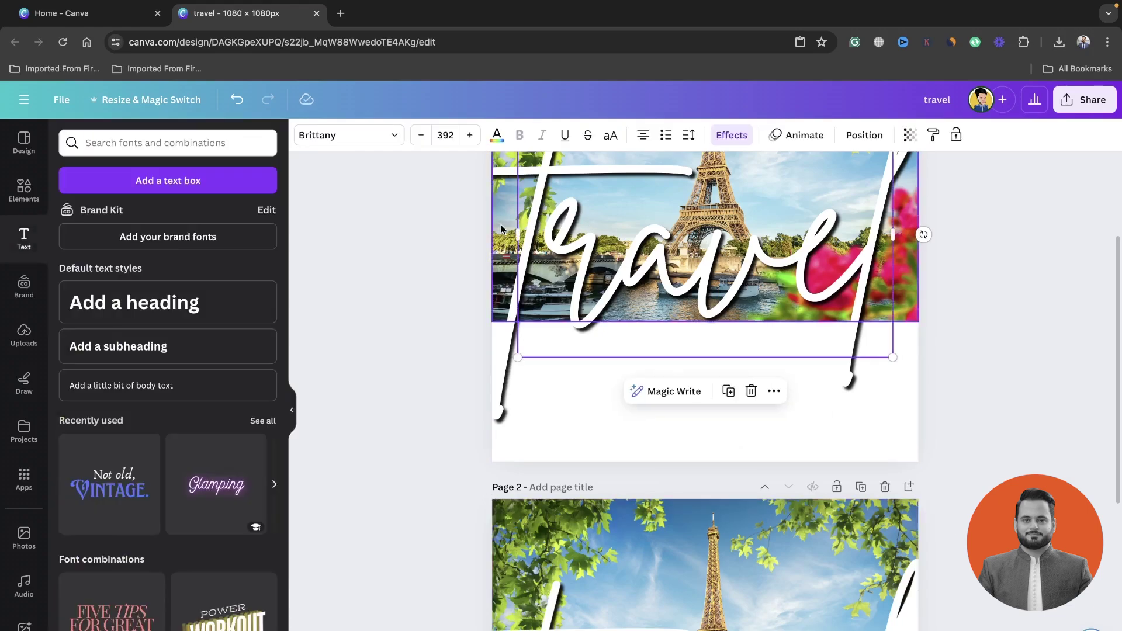
scroll(830, 332, down, 4)
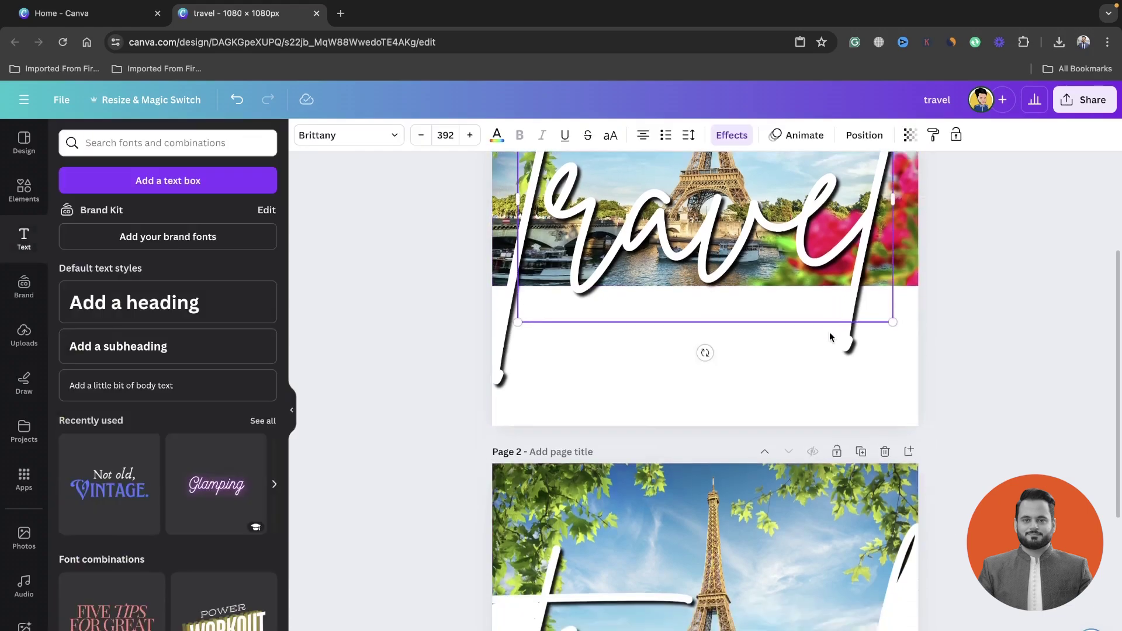
click(819, 383)
click(819, 382)
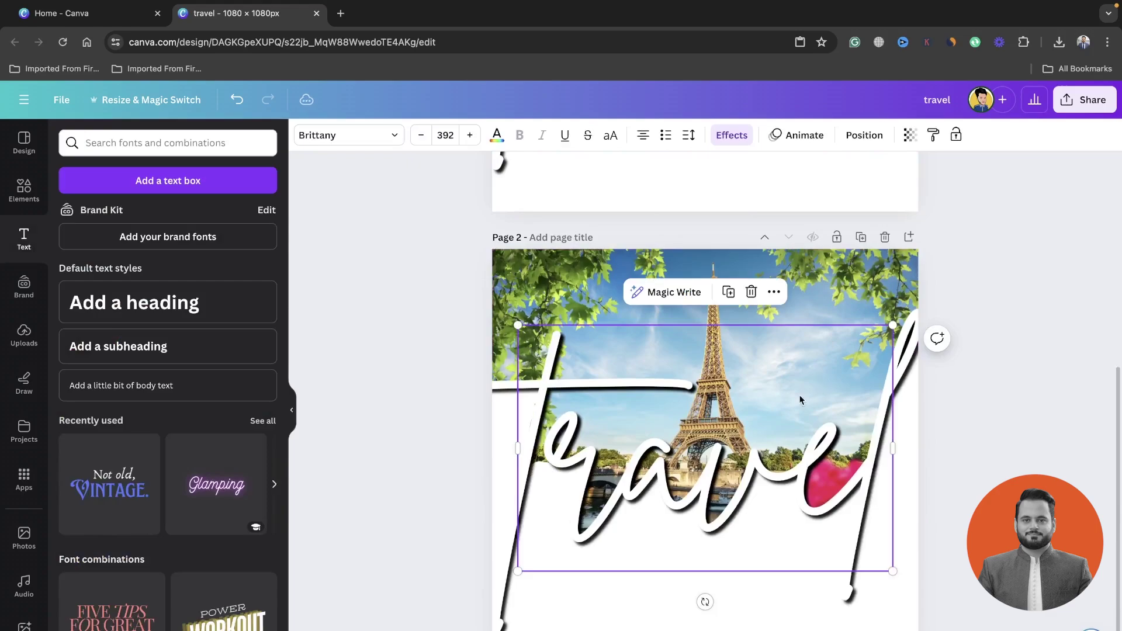
click(982, 440)
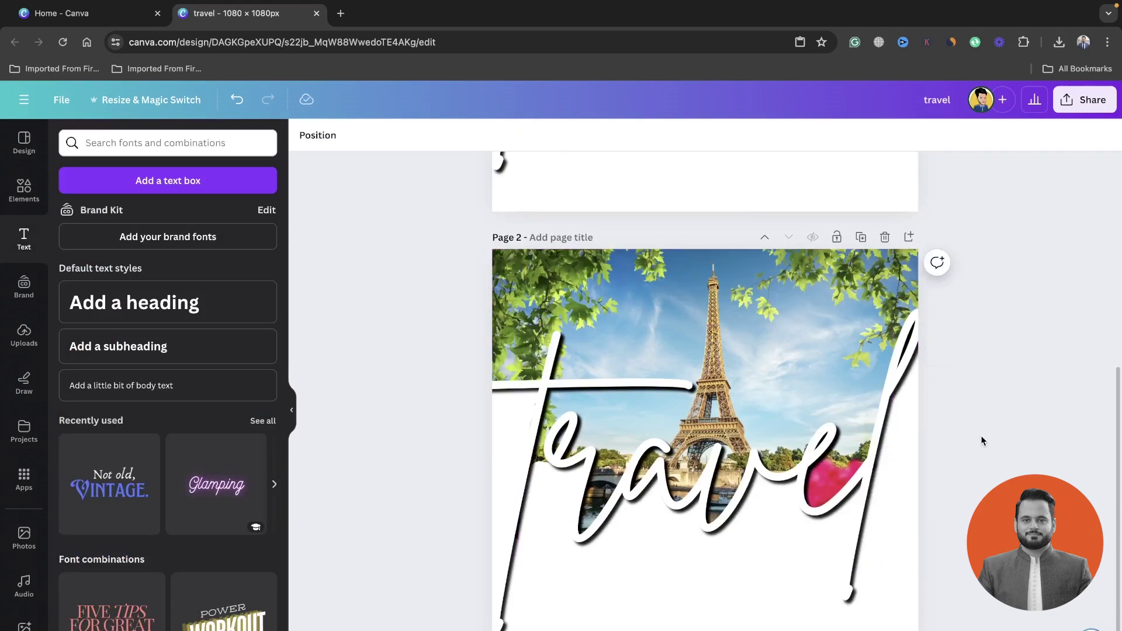
Step: Search the elements library for "new york" and browse only the photo results
click(24, 188)
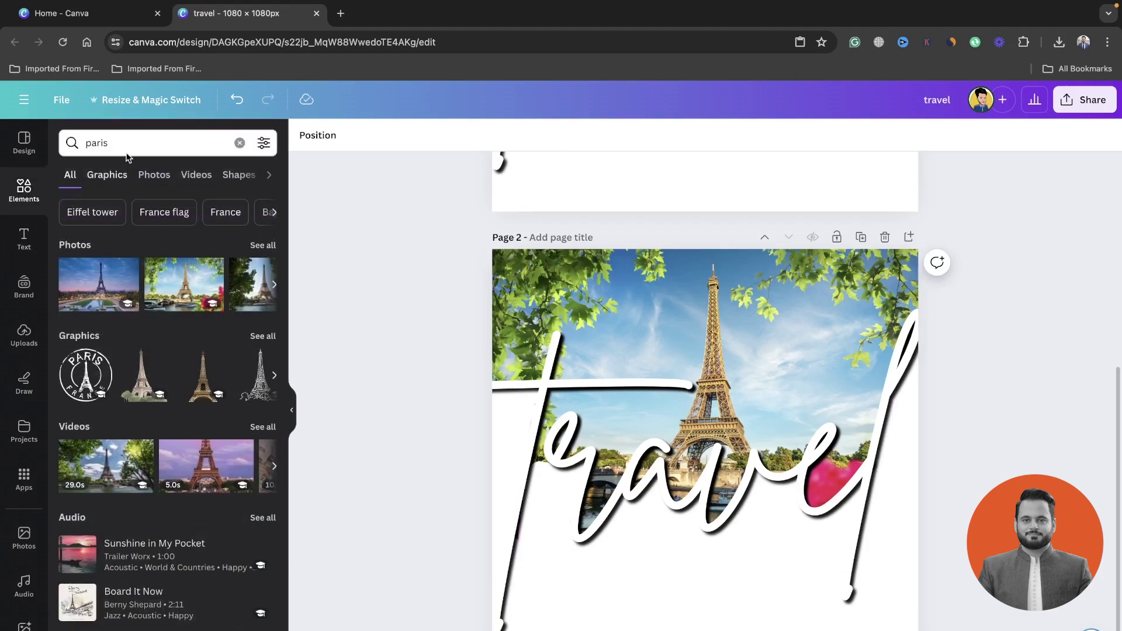
click(117, 144)
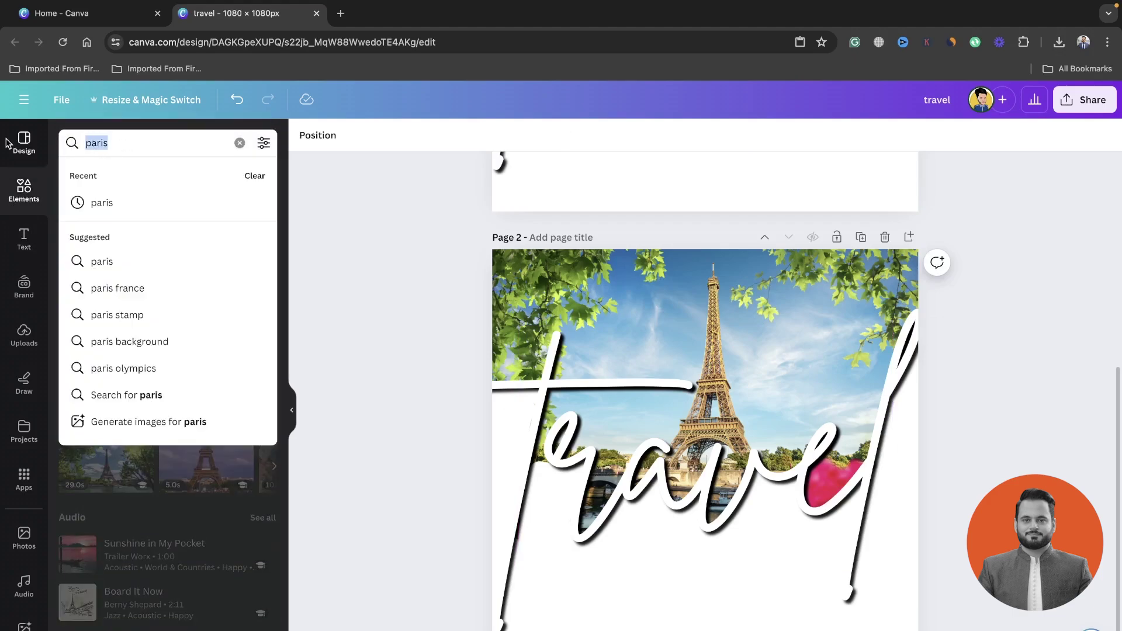
text(ne)
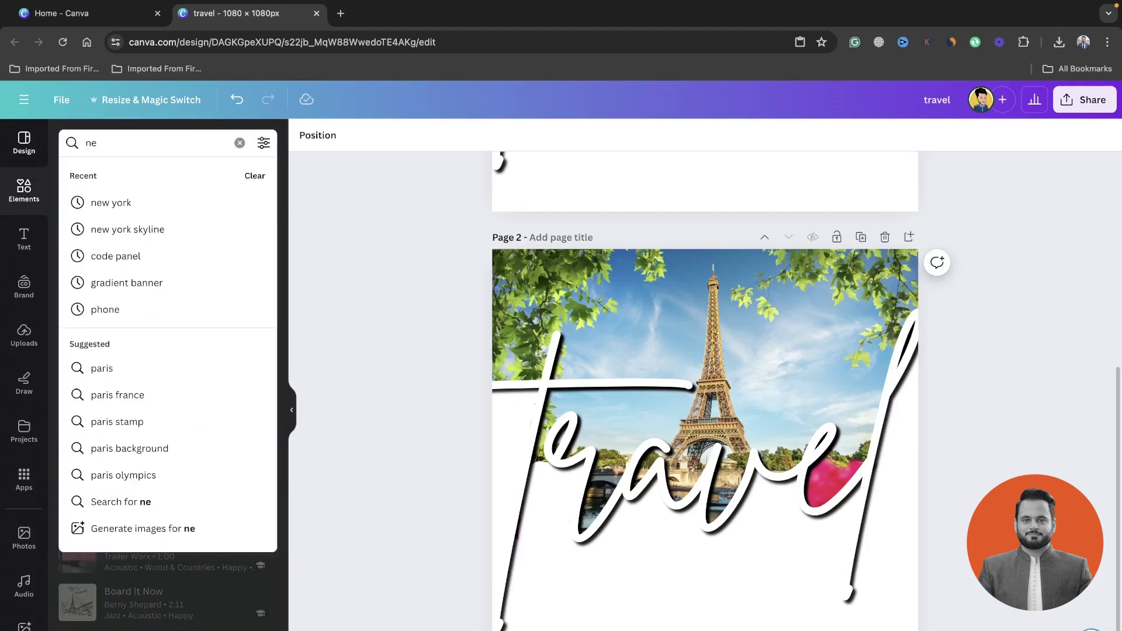
text(w york)
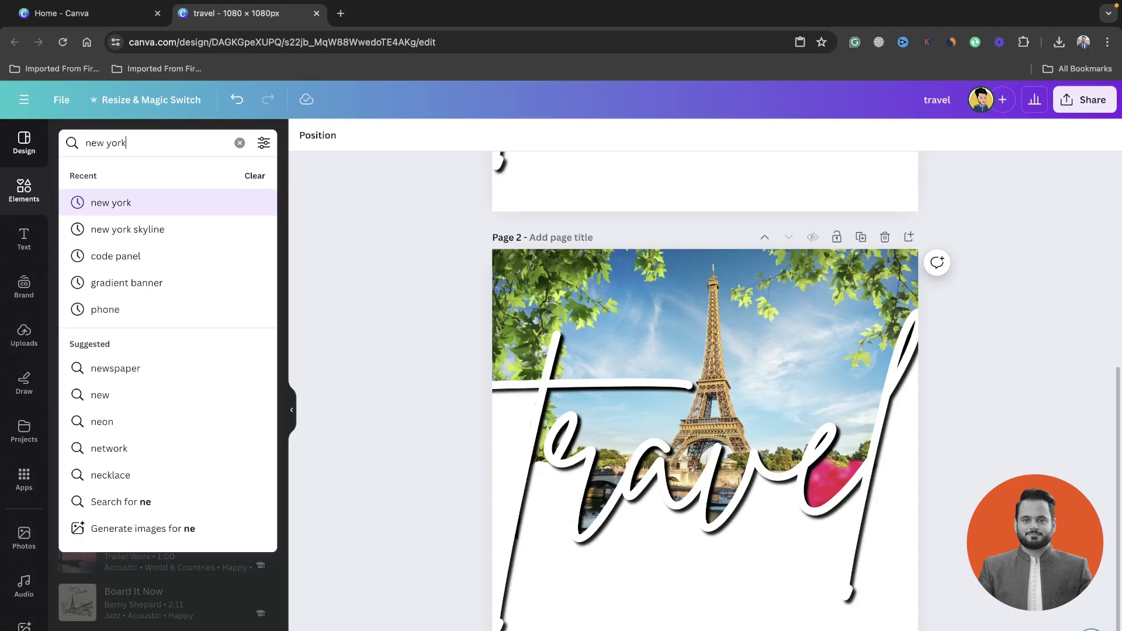
key(Return)
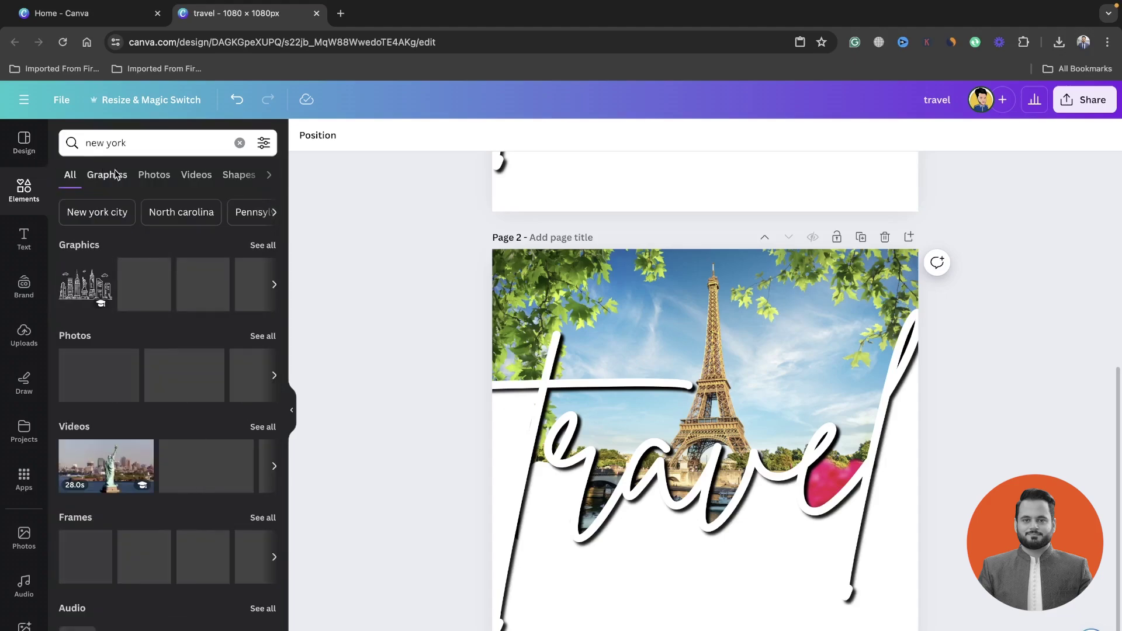
click(153, 174)
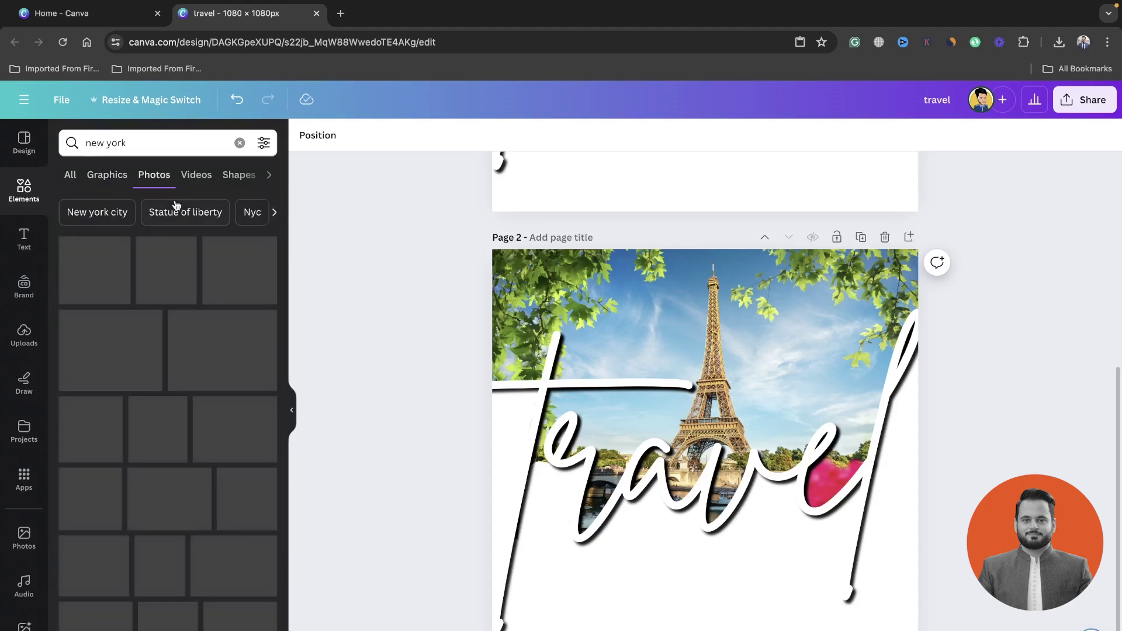
scroll(225, 277, down, 3)
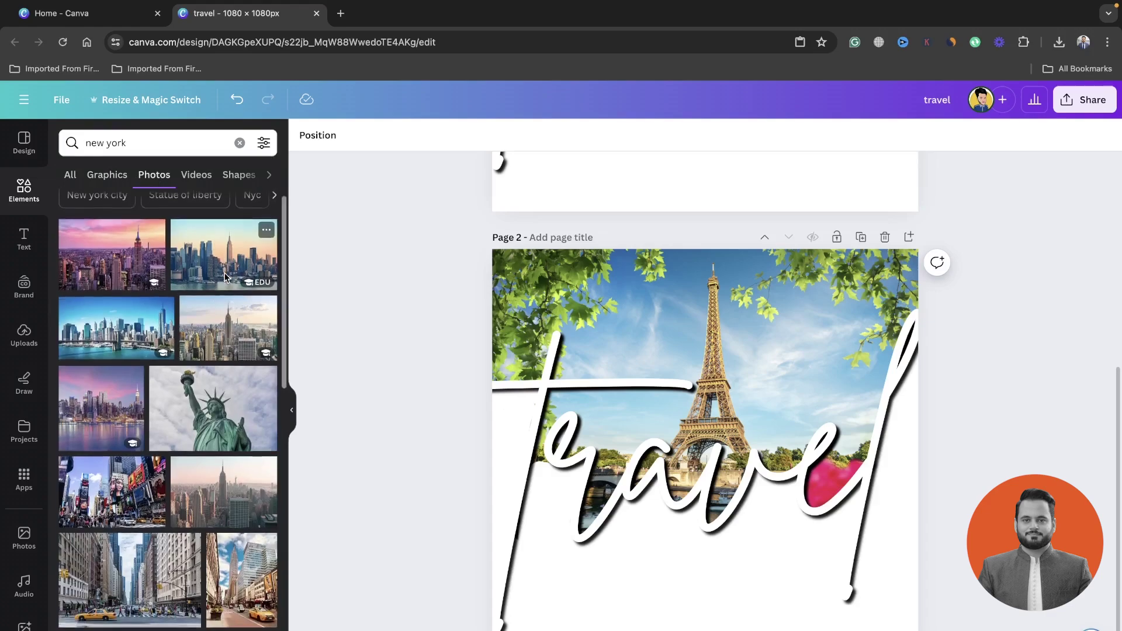
scroll(225, 277, down, 2)
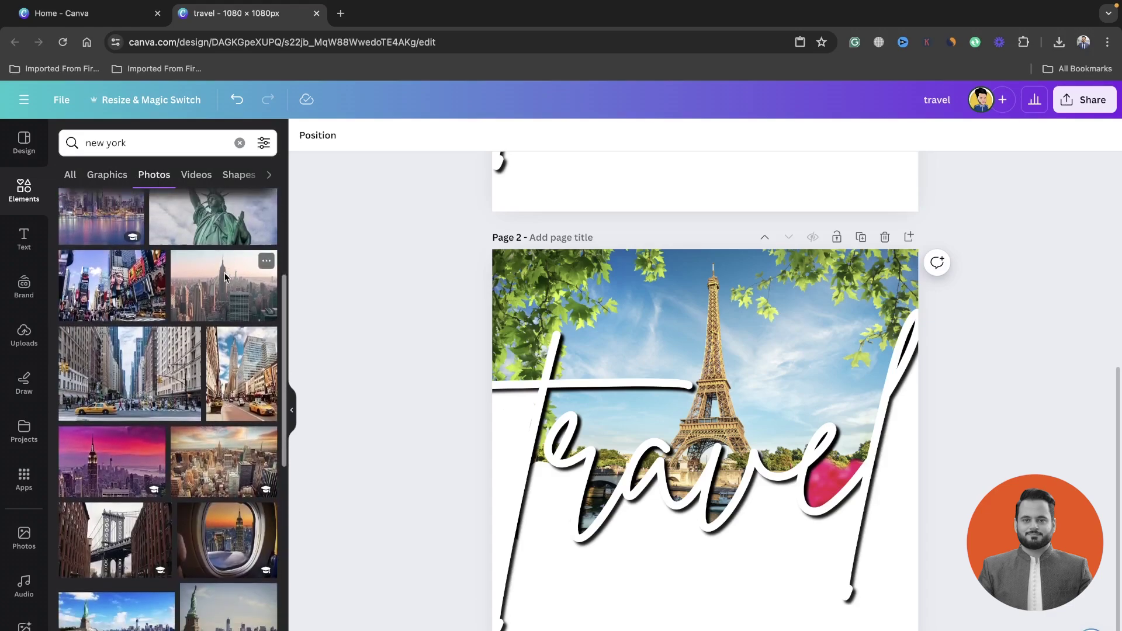
scroll(225, 277, down, 4)
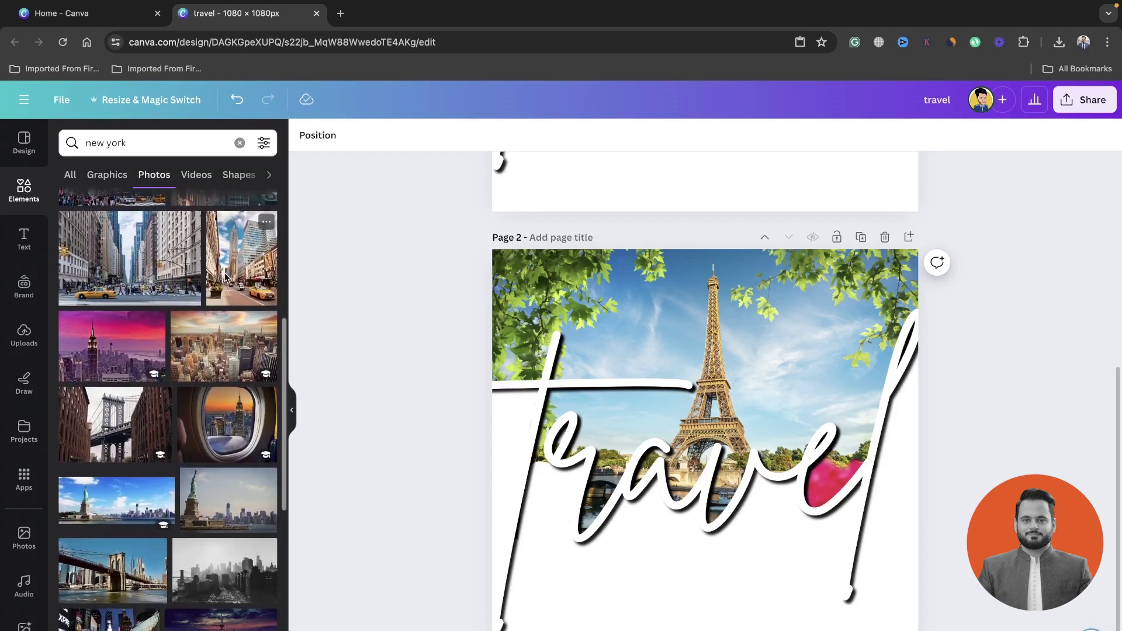
scroll(225, 277, down, 1)
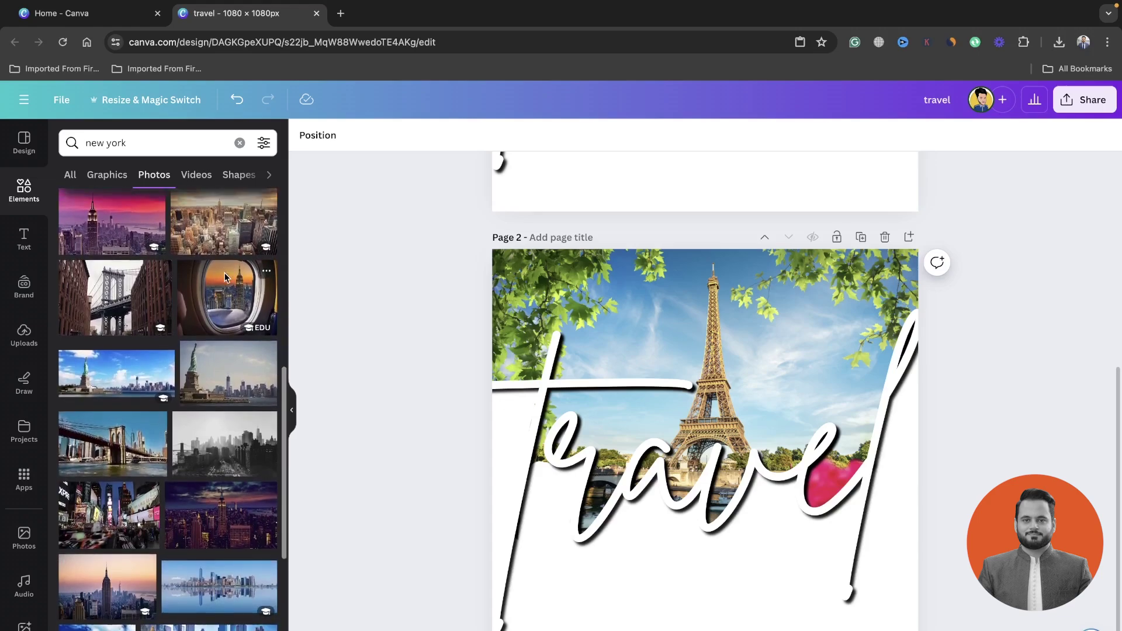
Step: Try the night-time Times Square photo on page 2 and undo its insertion
click(113, 493)
scroll(678, 522, down, 1)
scroll(678, 522, down, 2)
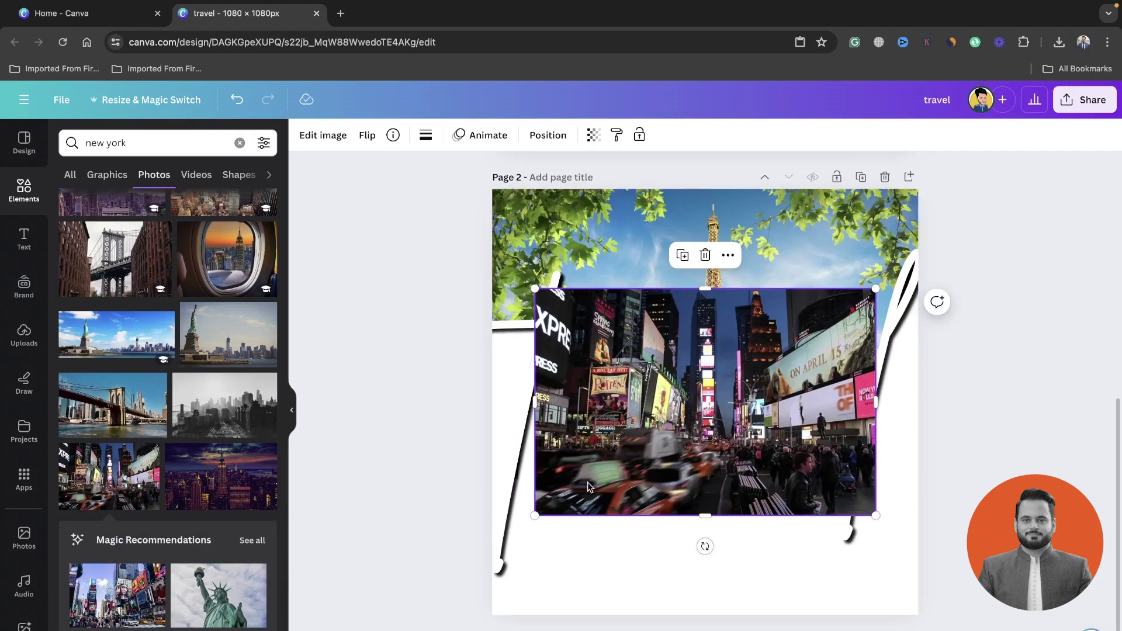
key(ctrl+z)
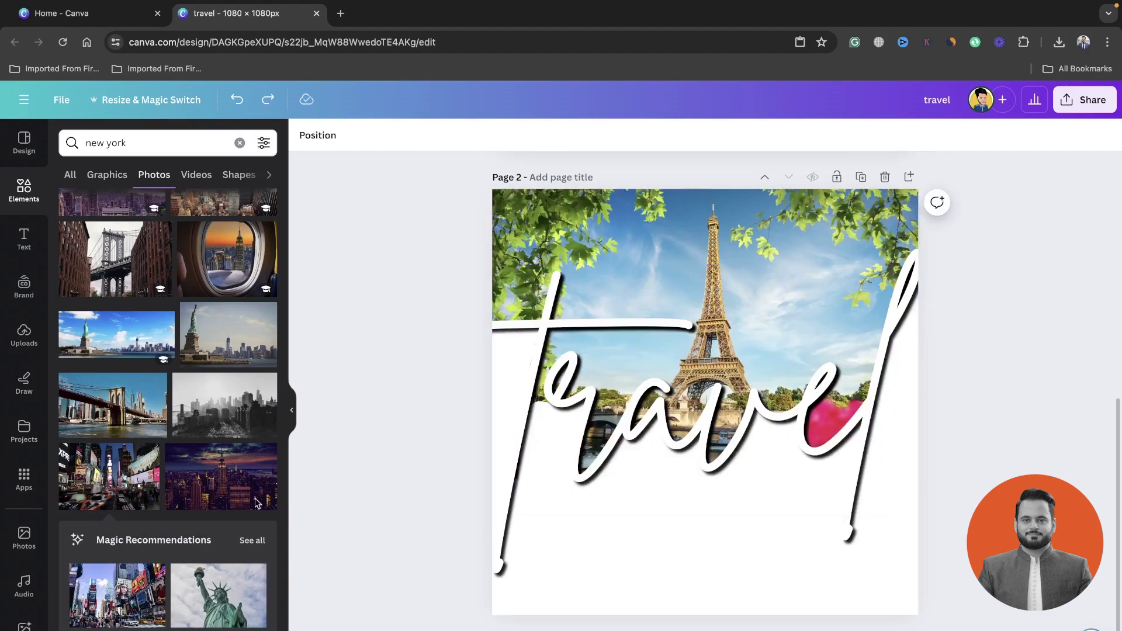
Step: Add the New York street photo with the yellow taxi to page 2's lower-left corner and enlarge it to about 1283 px wide
scroll(134, 460, up, 5)
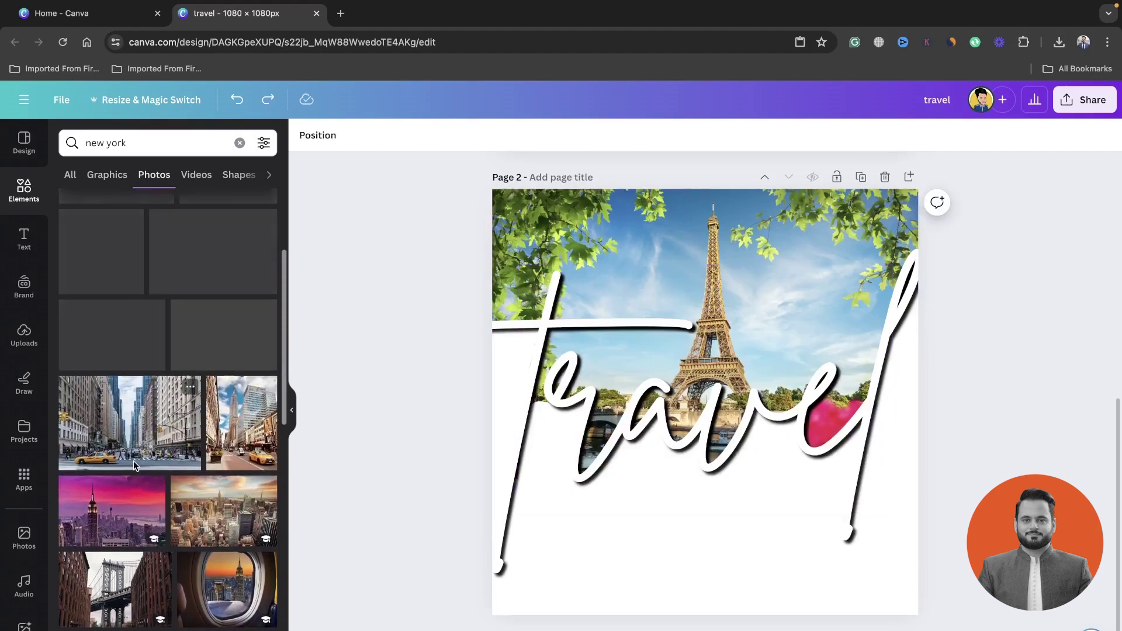
click(132, 444)
drag(609, 423, 567, 522)
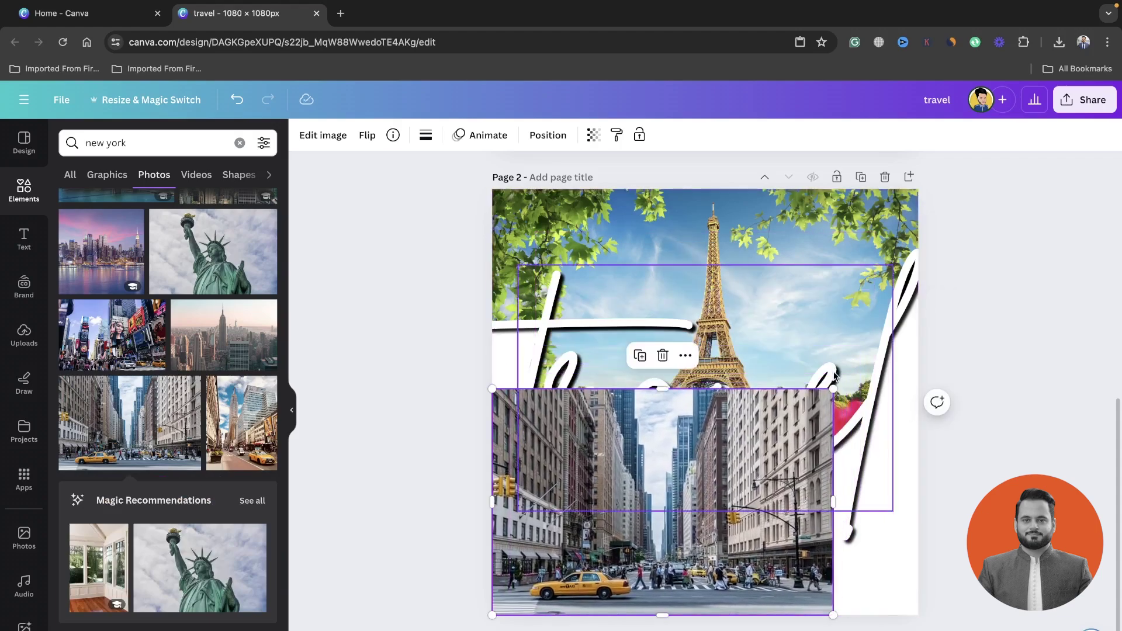
drag(833, 389, 1006, 289)
Step: Move the New York street photo's layer beneath the cut-out Eiffel Tower image and deselect it
click(545, 140)
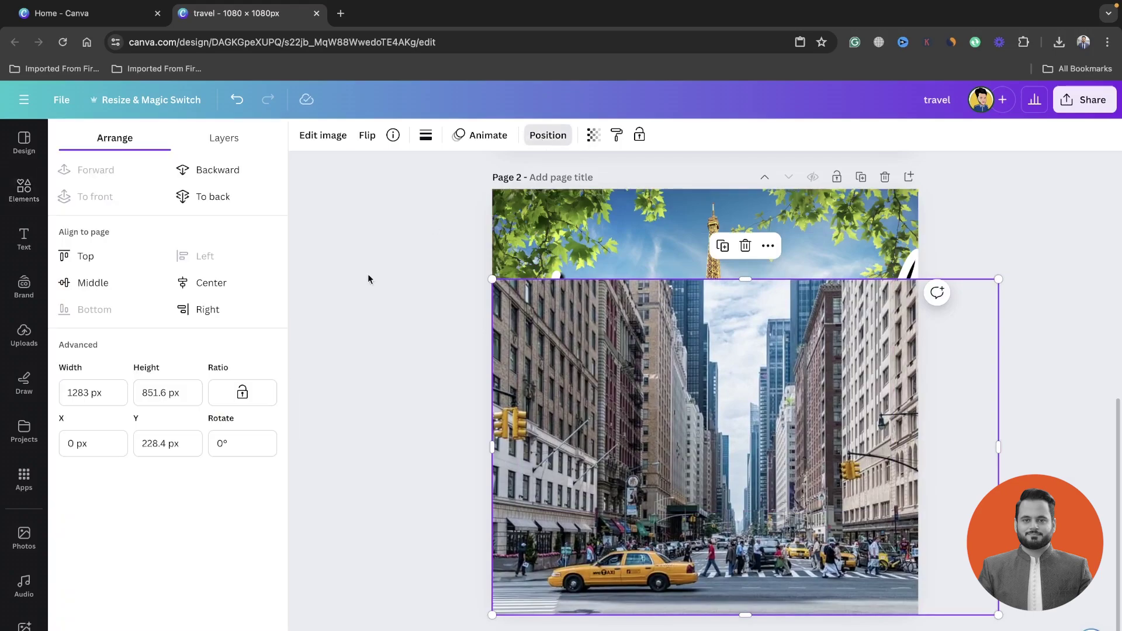
click(242, 139)
drag(195, 217, 191, 311)
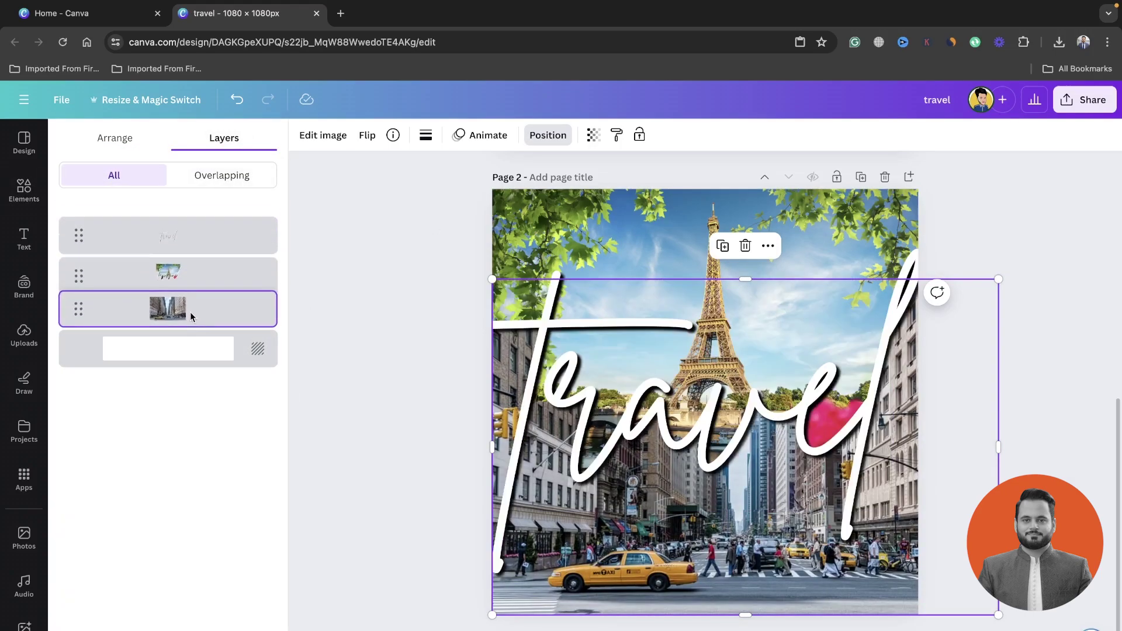
click(423, 388)
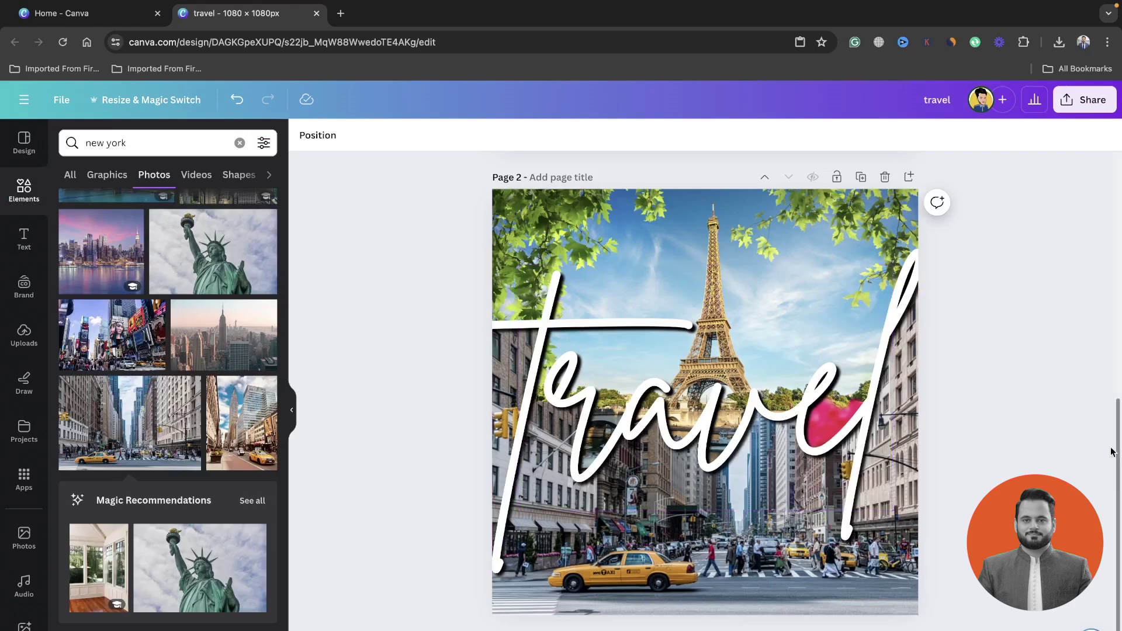
Step: Download all pages of the design as PNG at 1,080 × 1,080 px
click(1083, 105)
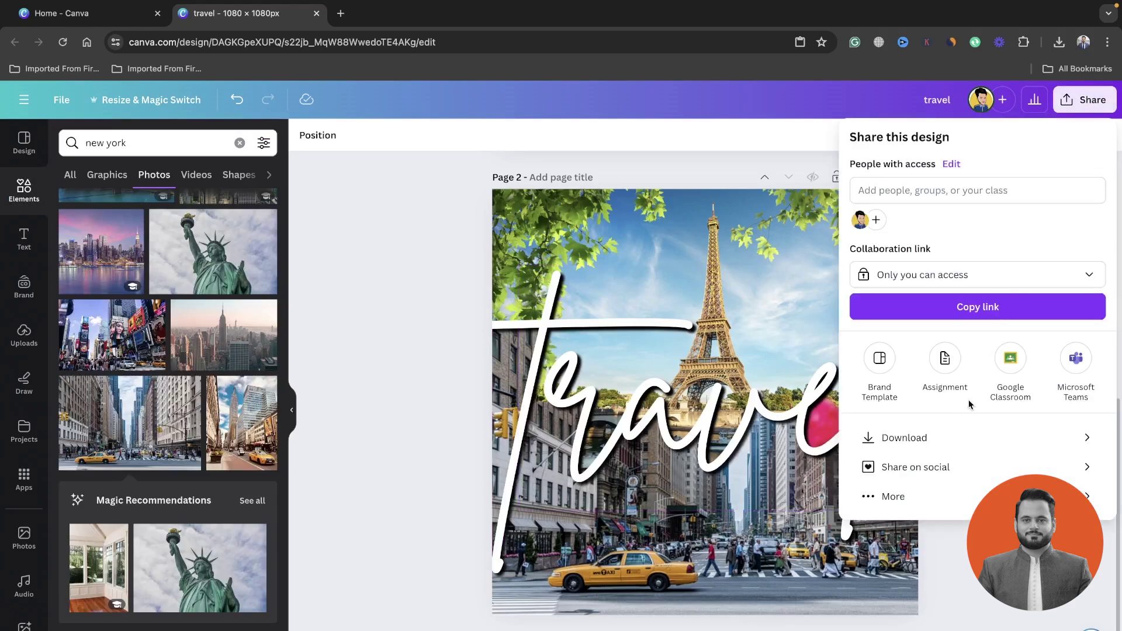
click(900, 439)
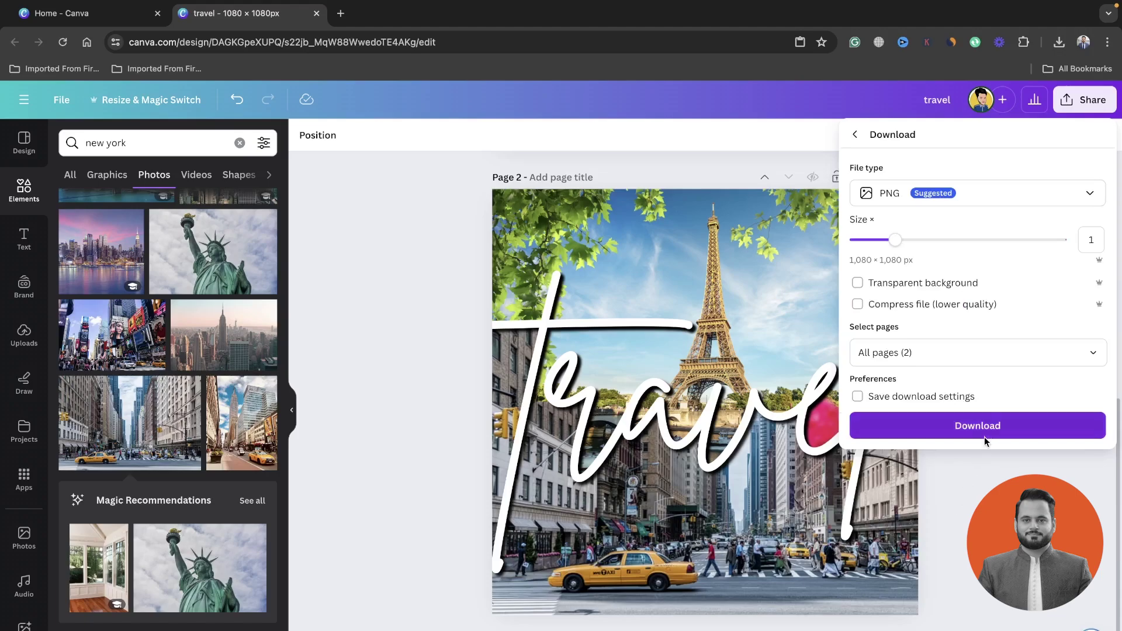
click(988, 435)
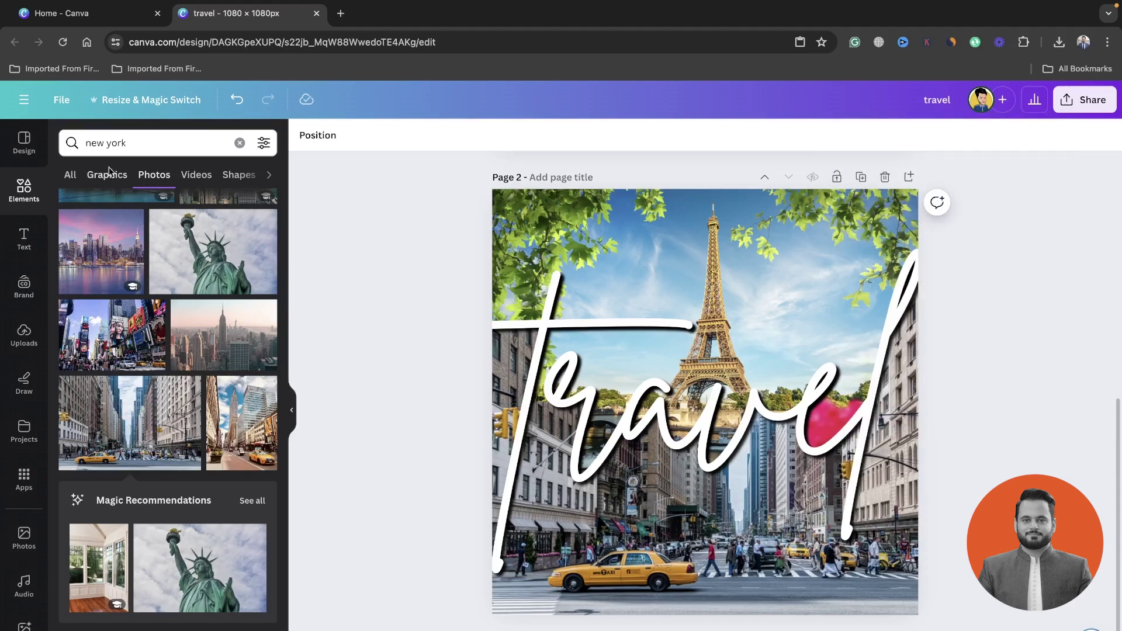
Step: Search the elements library for "sparkle" and browse only the graphics results for a suitable light effect
click(135, 144)
text(spark)
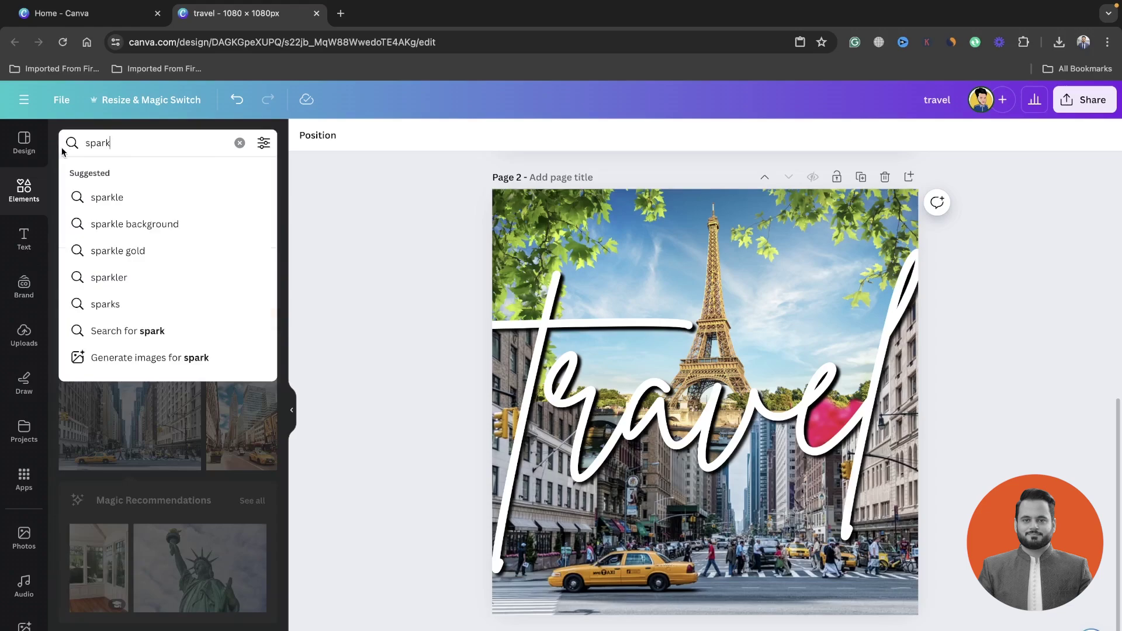
click(155, 197)
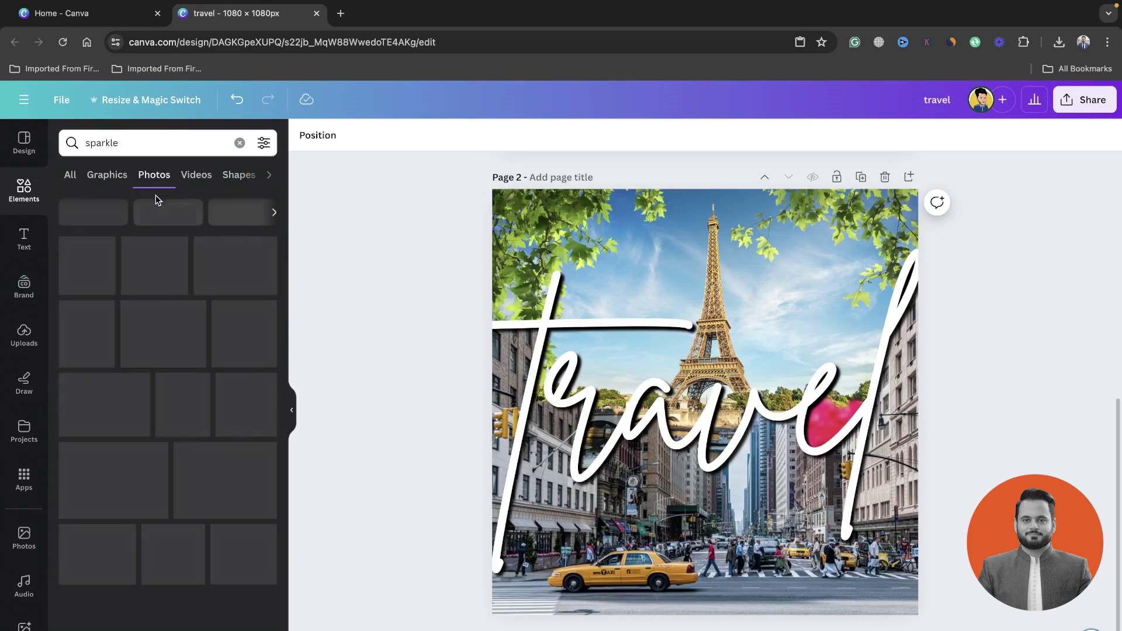
click(107, 176)
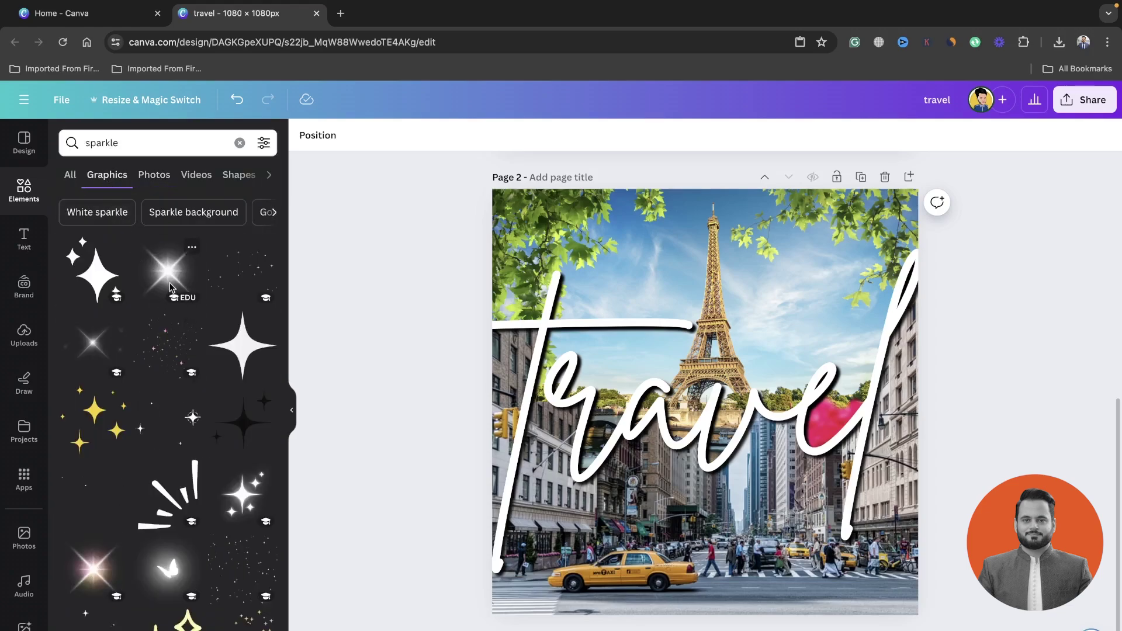
scroll(107, 503, down, 4)
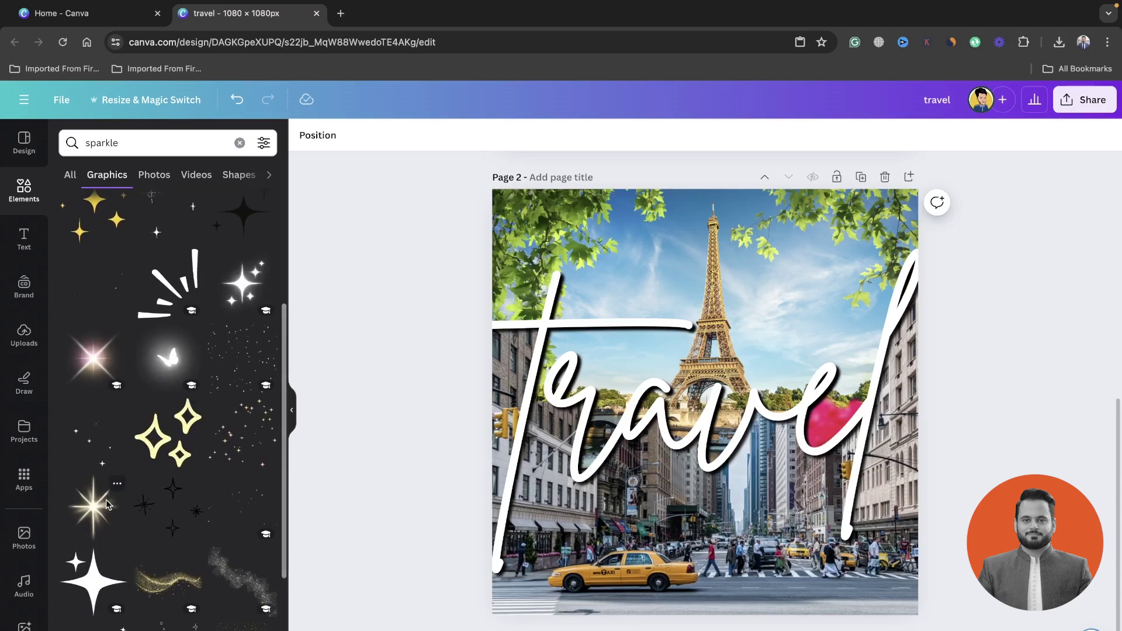
scroll(105, 503, down, 4)
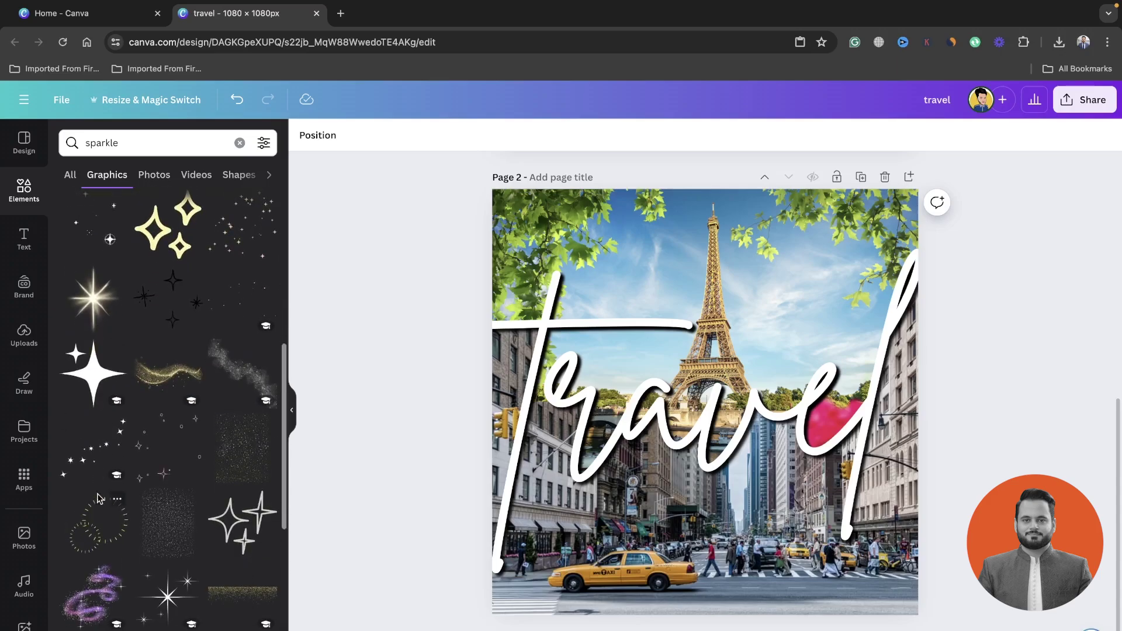